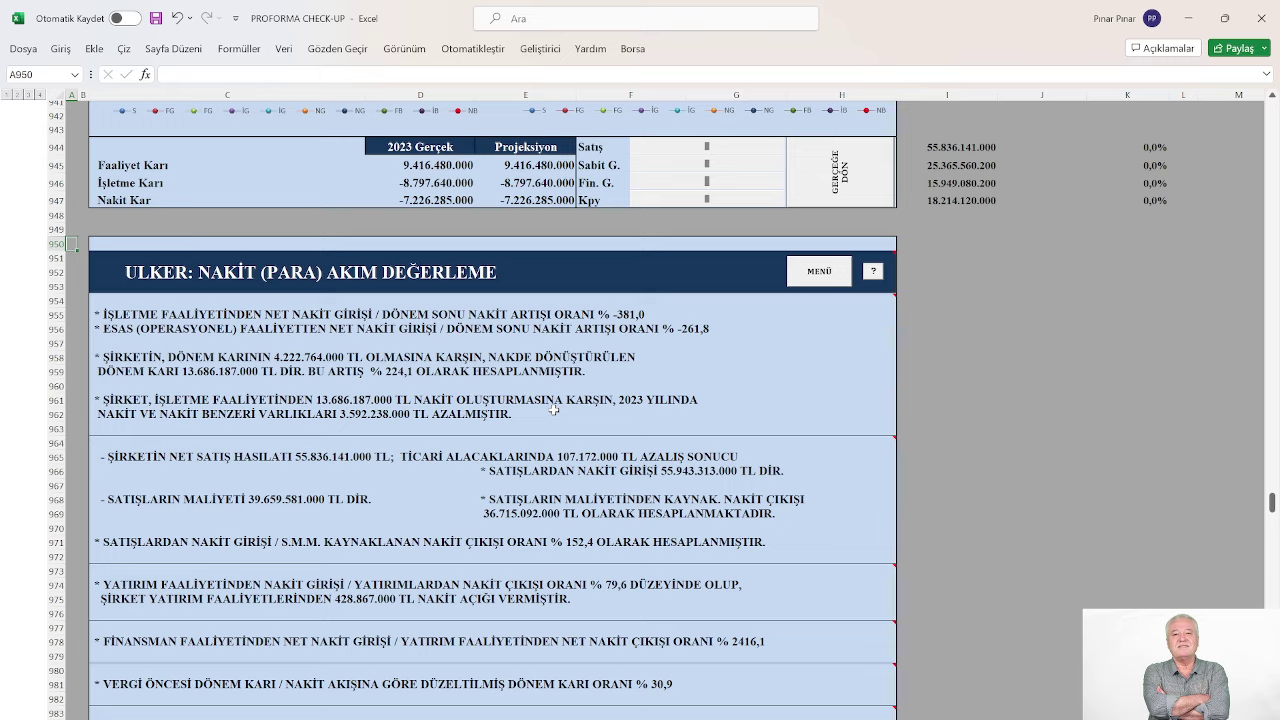
# - Read Ulker's cash flow evaluation comments from the operating cash ratios through to the start of the Fon Kaynak Kullanımı section
pyautogui.scroll(-3, 553, 410)
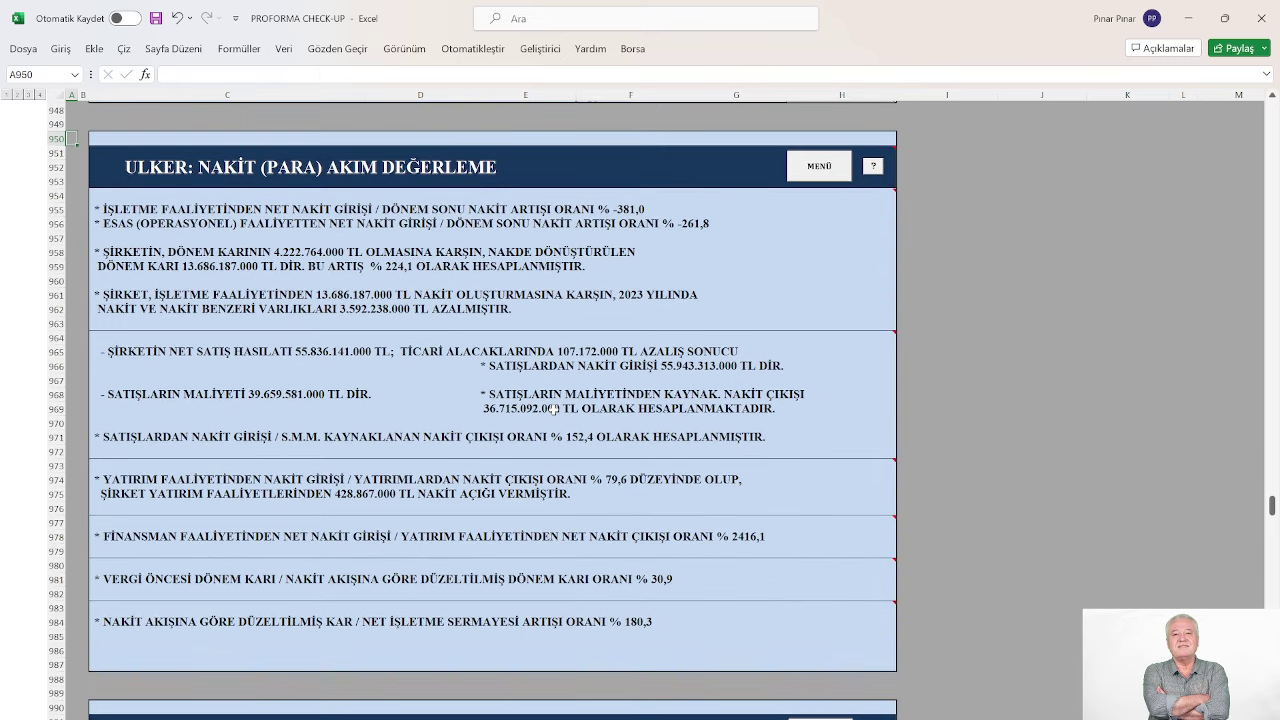
pyautogui.scroll(-2, 553, 410)
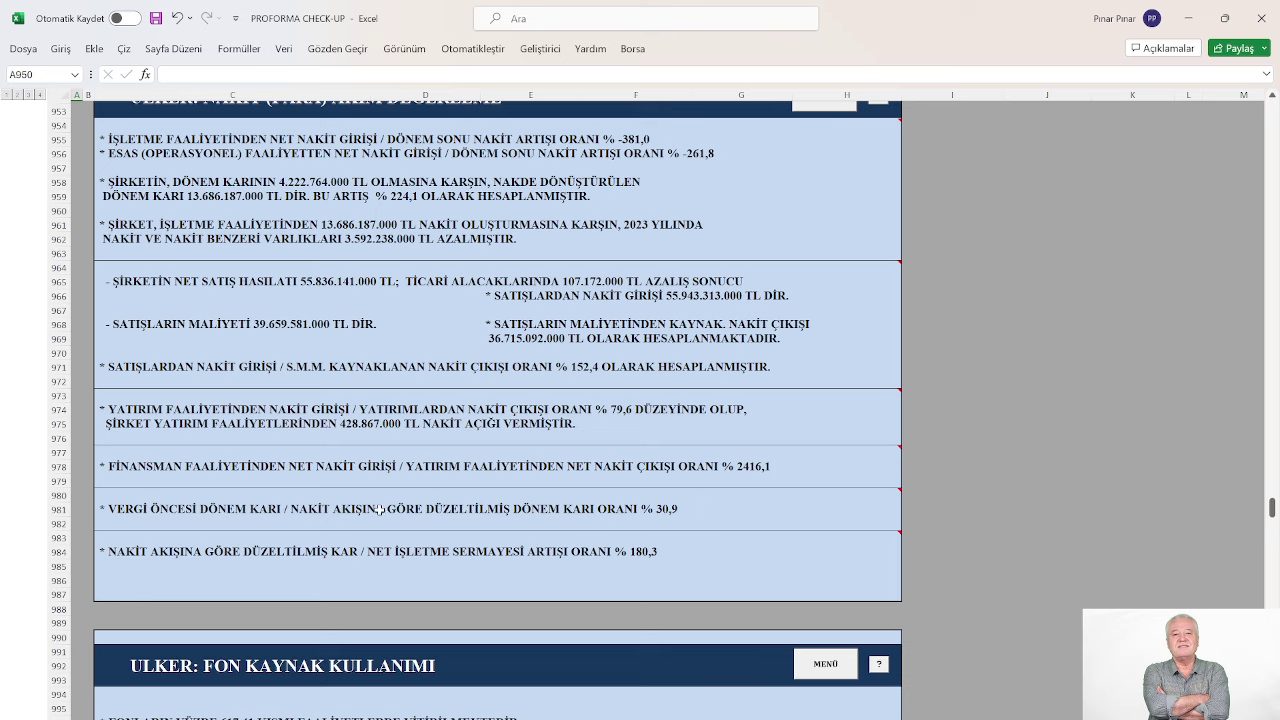
pyautogui.scroll(-4, 573, 562)
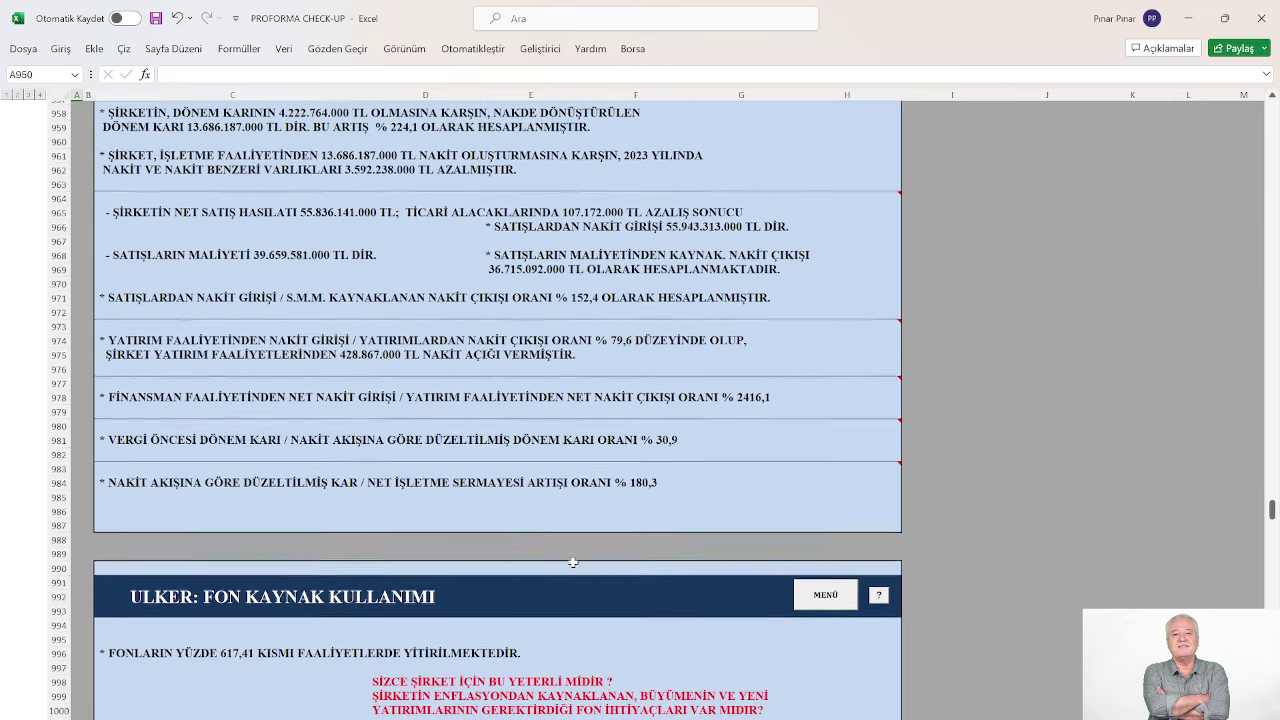
pyautogui.scroll(-2, 573, 562)
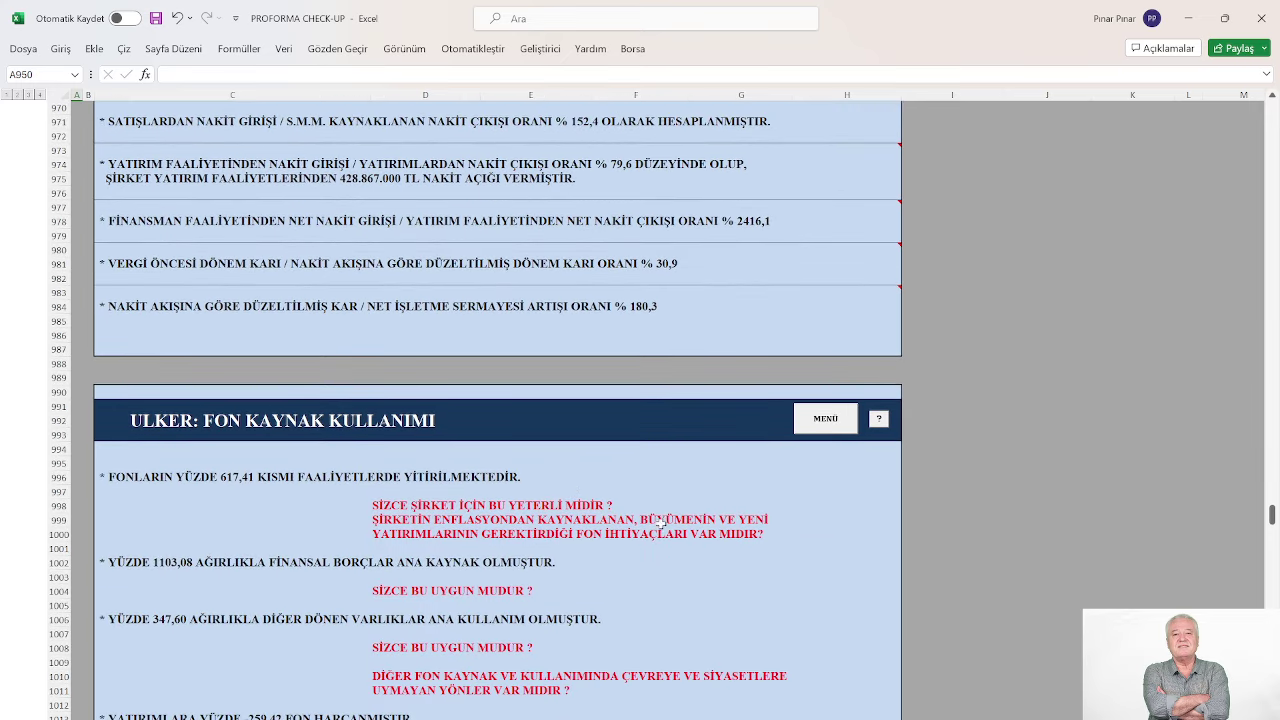
# - Return to the main menu, open the Varlıklar table and examine its cash, financial investment and receivable rows
pyautogui.click(805, 425)
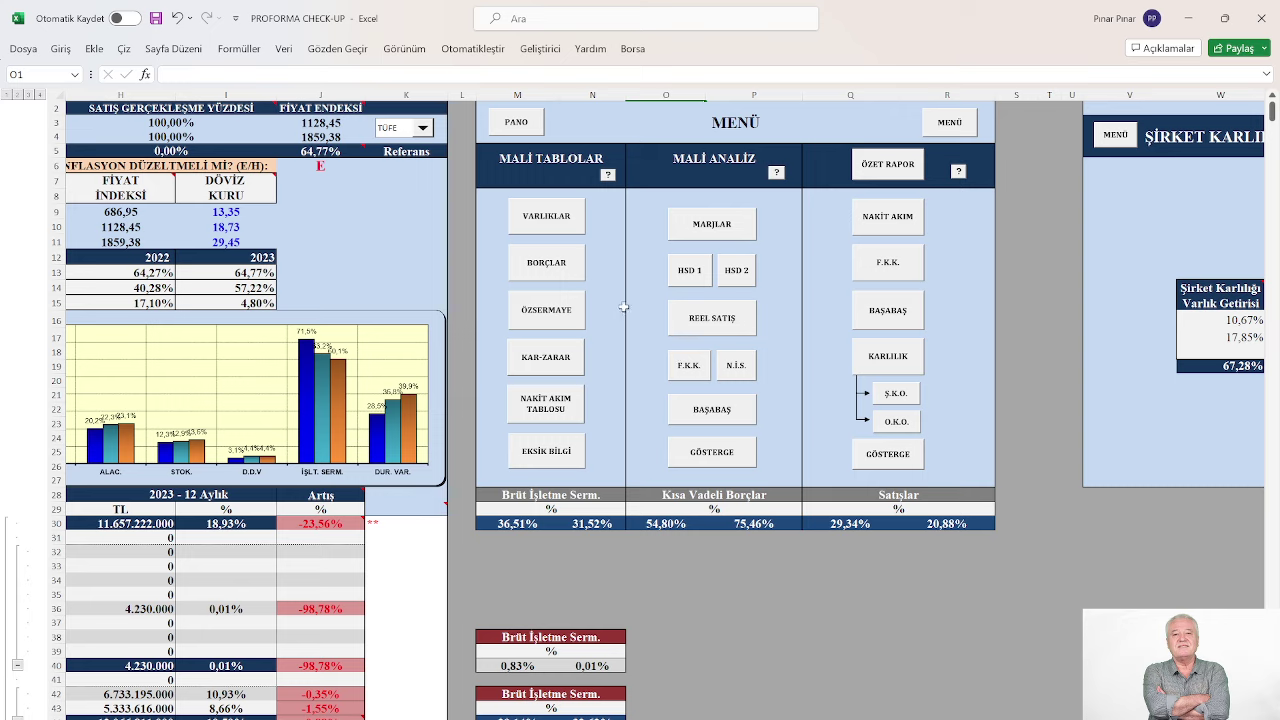
pyautogui.click(543, 228)
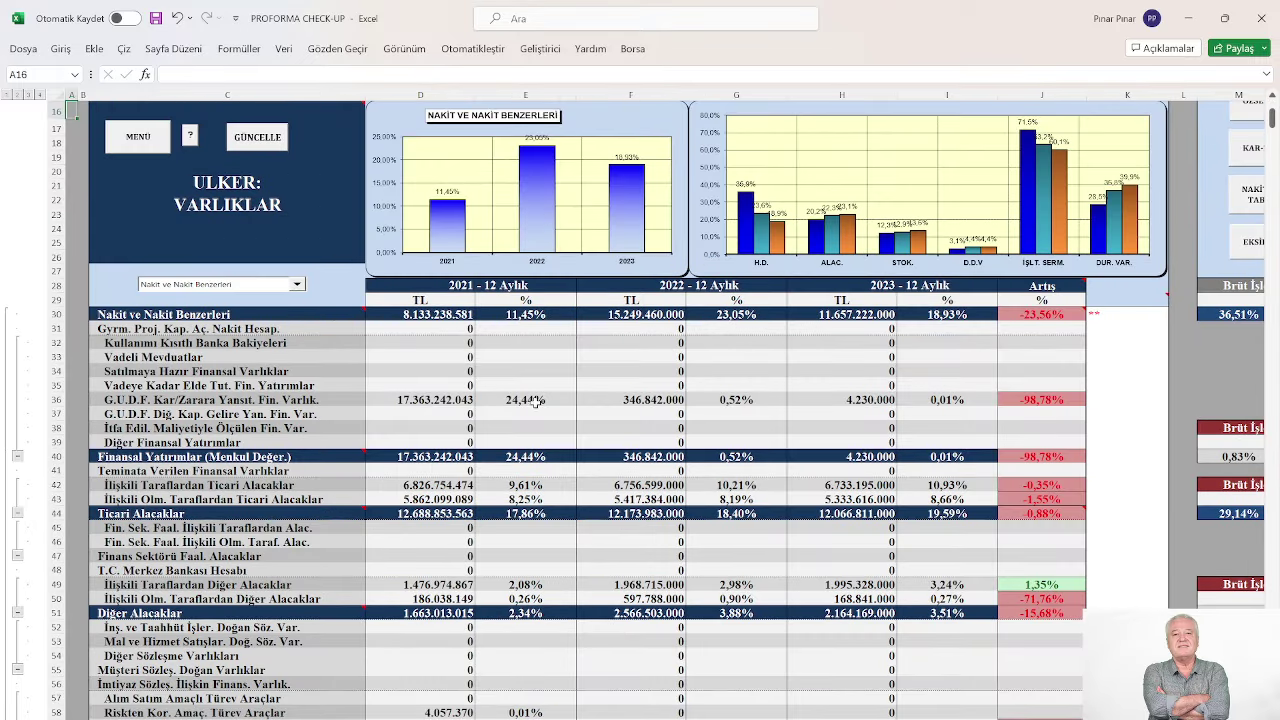
pyautogui.scroll(-4, 686, 488)
pyautogui.scroll(1, 686, 488)
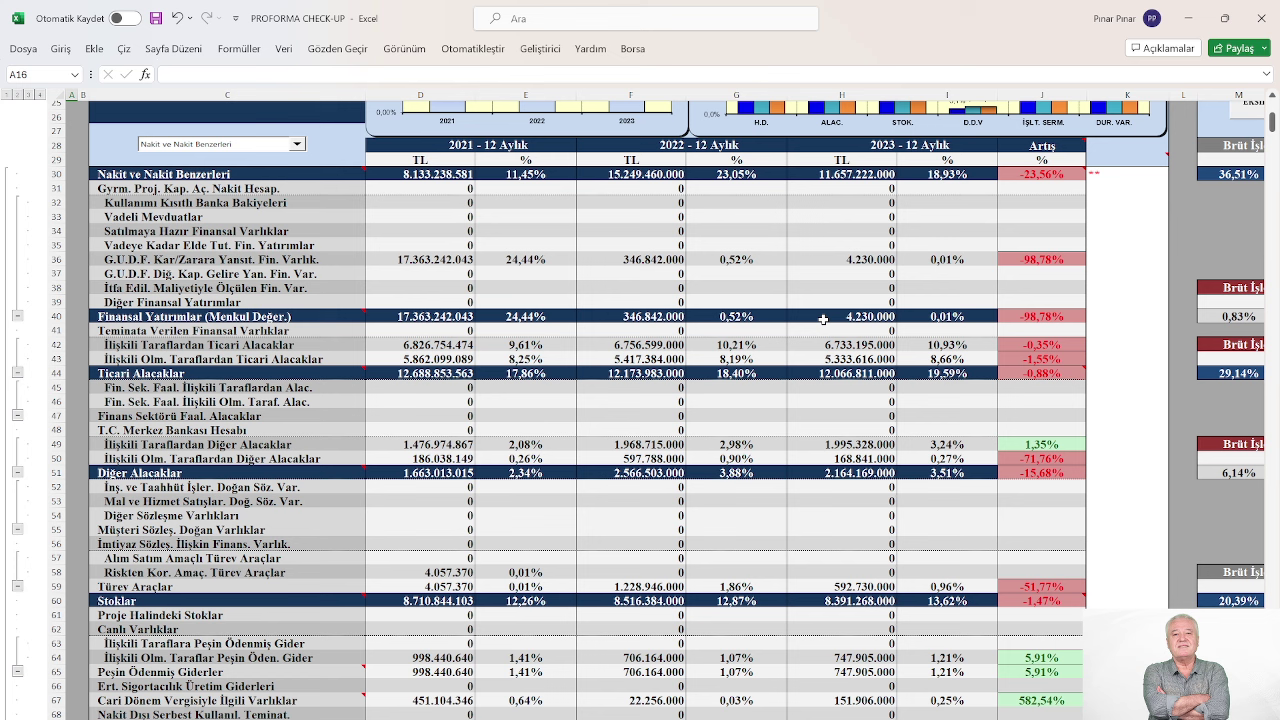
pyautogui.scroll(-2, 822, 319)
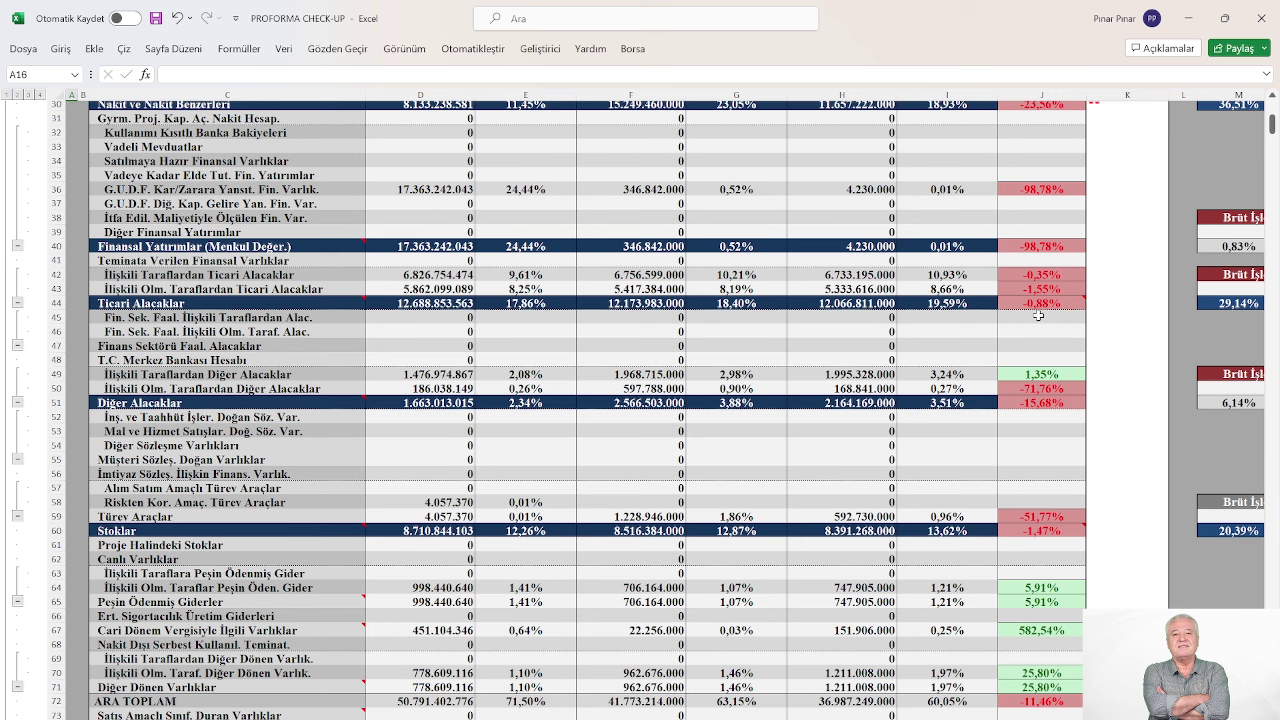
# - Examine the yearly changes in the Varlıklar table from trade receivables and inventories down through the total assets rows
pyautogui.moveTo(1051, 310)
pyautogui.moveTo(1045, 532)
pyautogui.scroll(-13, 762, 537)
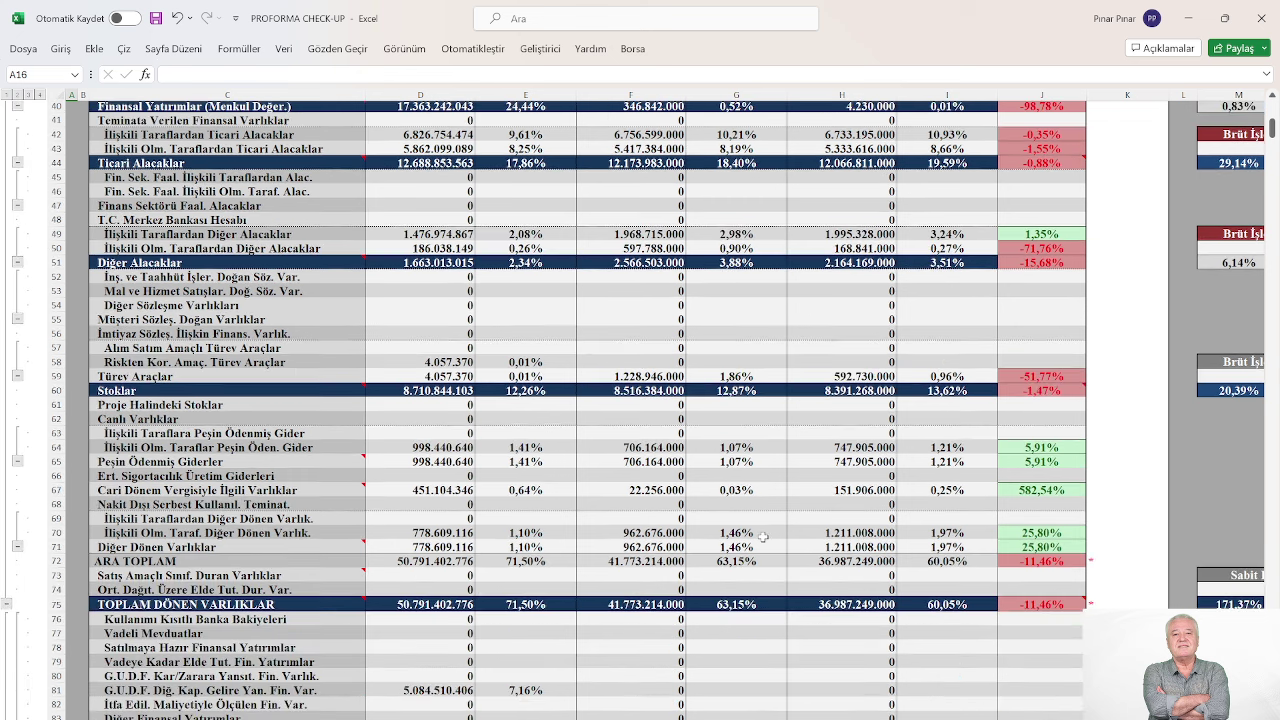
pyautogui.scroll(-16, 762, 537)
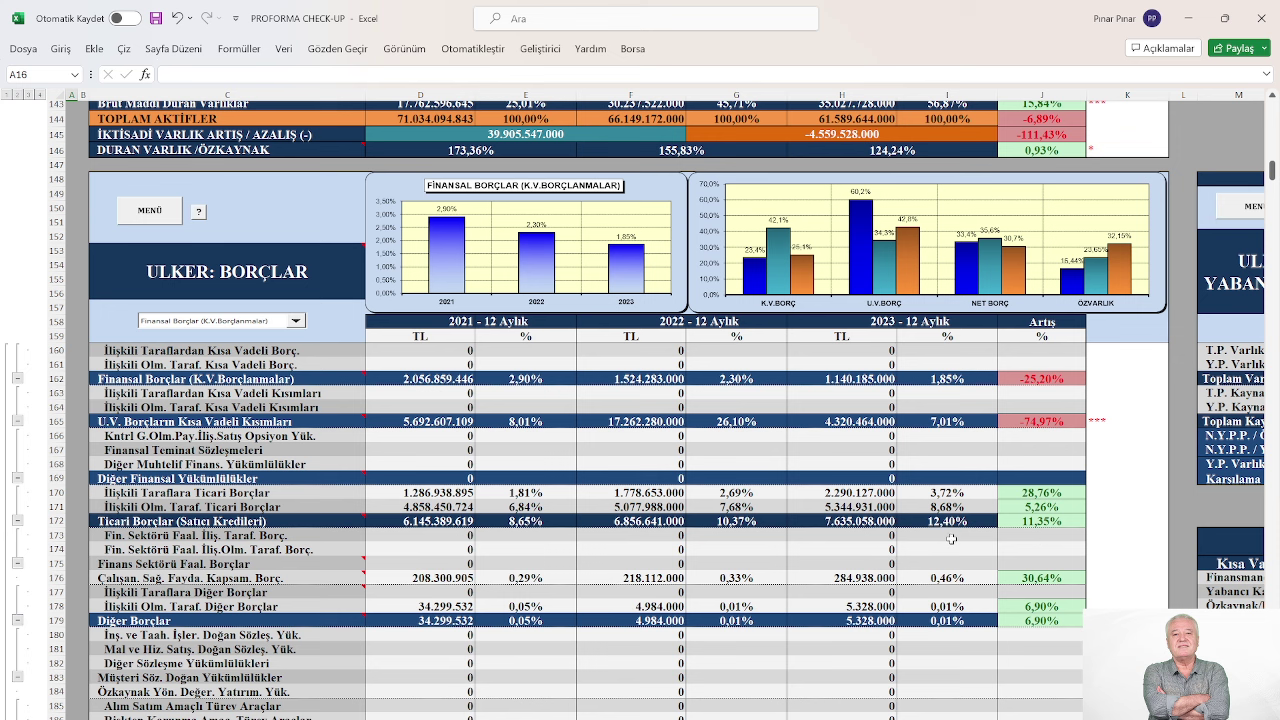
# - Review the assets table upward from the total assets and fixed asset rows to Nakit ve Nakit Benzerleri
pyautogui.scroll(2, 950, 539)
pyautogui.scroll(10, 950, 539)
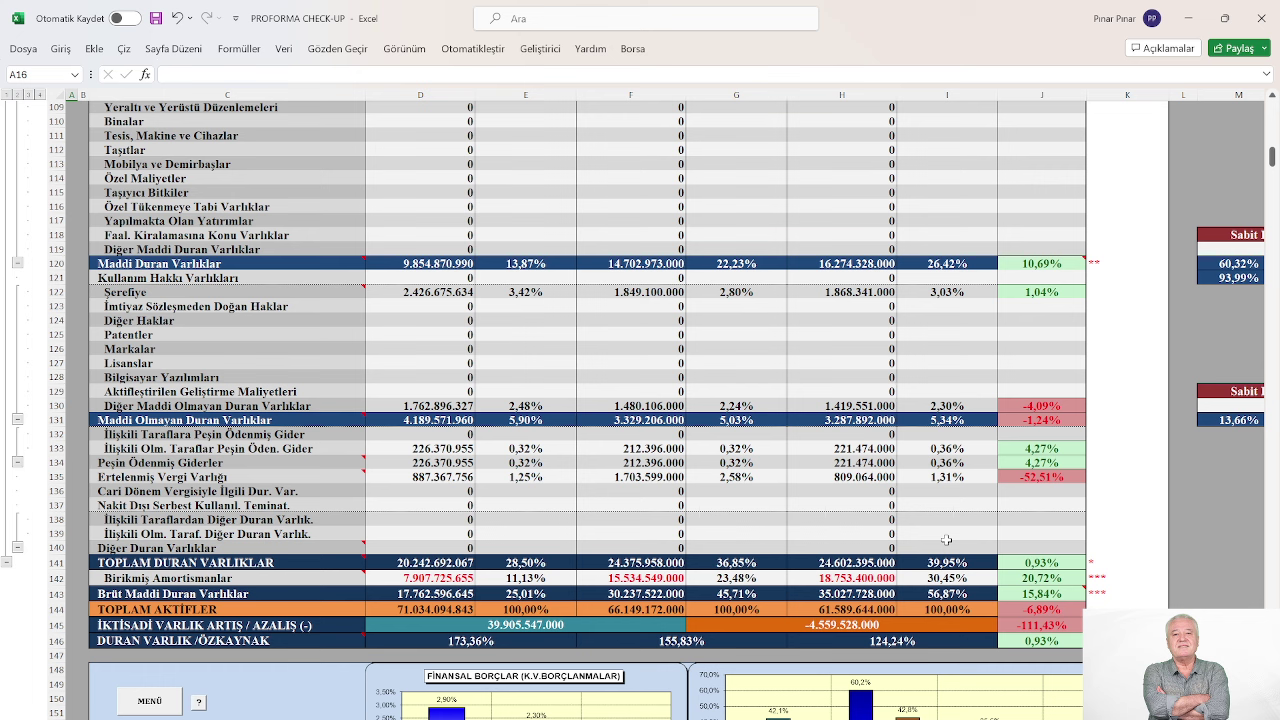
pyautogui.scroll(5, 946, 540)
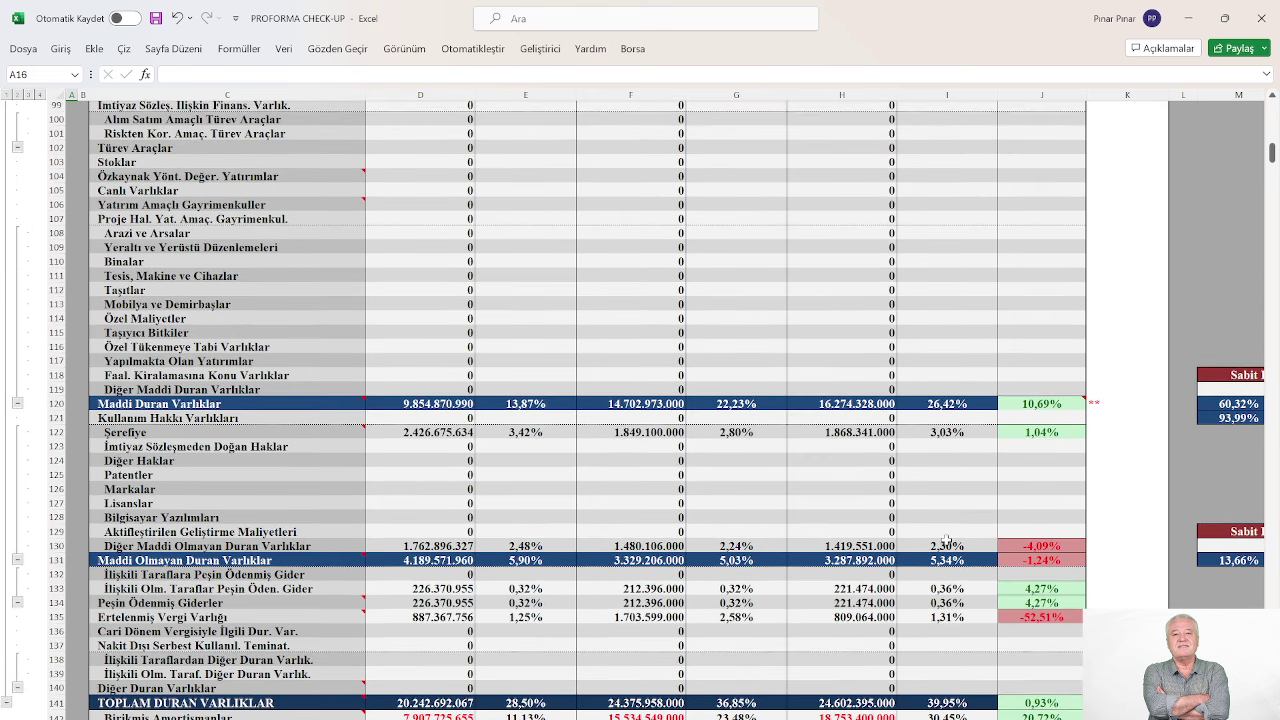
pyautogui.scroll(4, 946, 540)
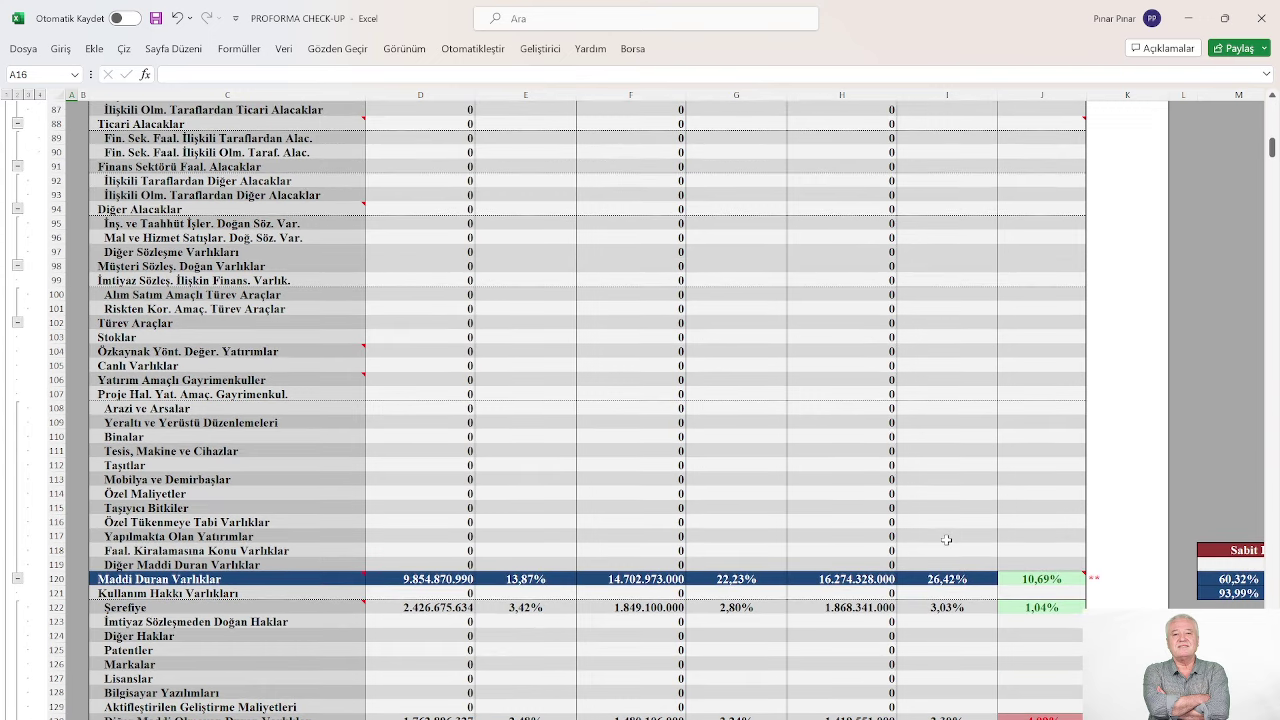
pyautogui.scroll(9, 946, 540)
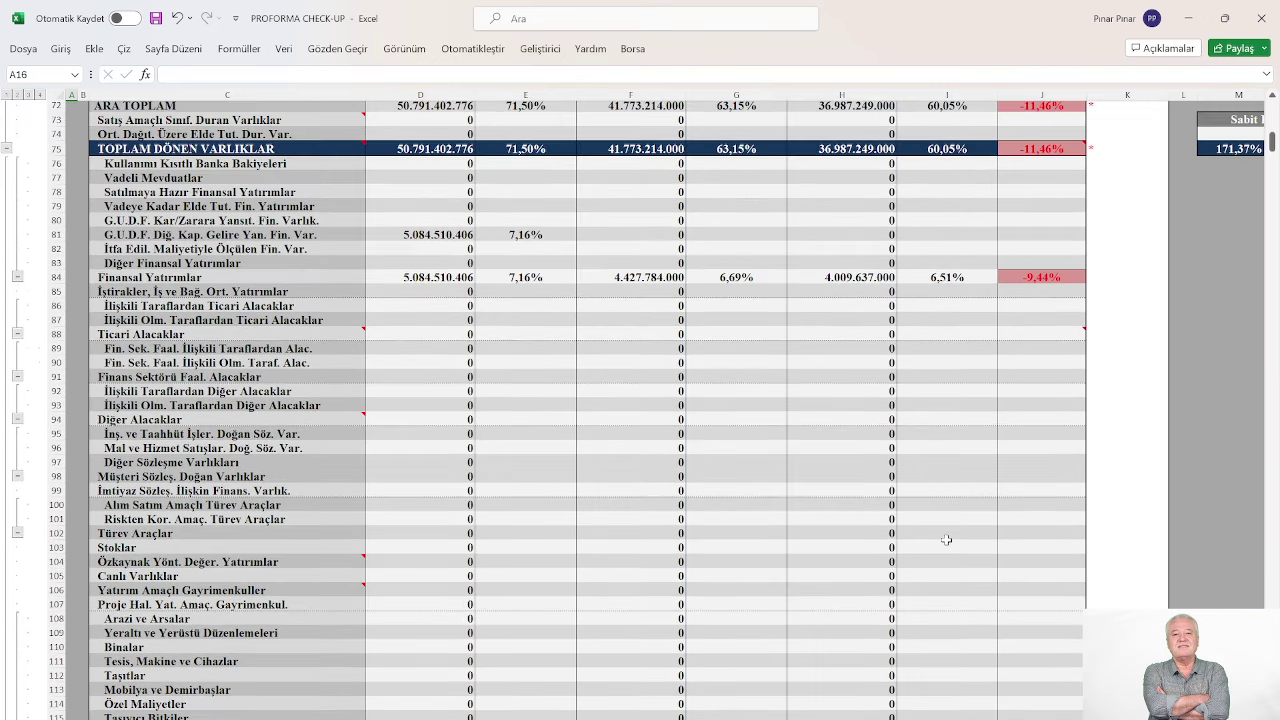
pyautogui.scroll(12, 946, 540)
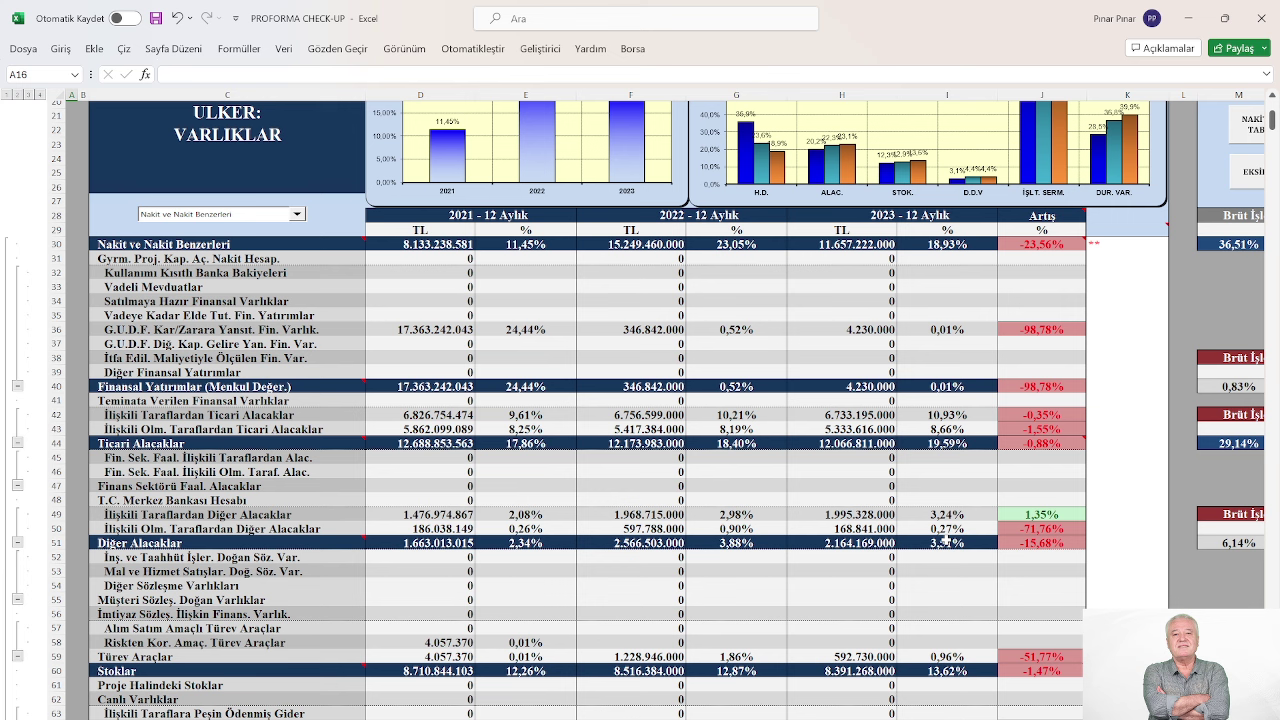
# - Recheck the current asset rows down to Toplam Dönen Varlıklar and the financial investments, and return to the head of the Varlıklar section
pyautogui.scroll(-1, 946, 540)
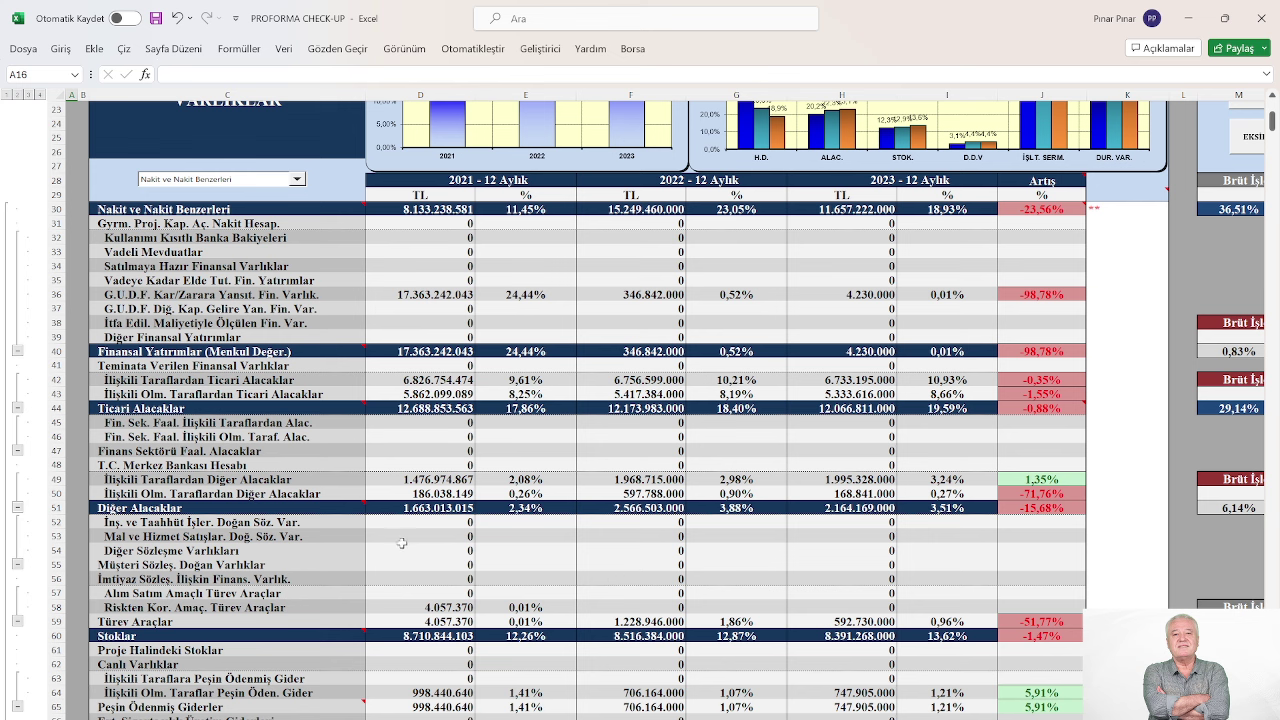
pyautogui.scroll(-1, 396, 547)
pyautogui.scroll(-8, 396, 547)
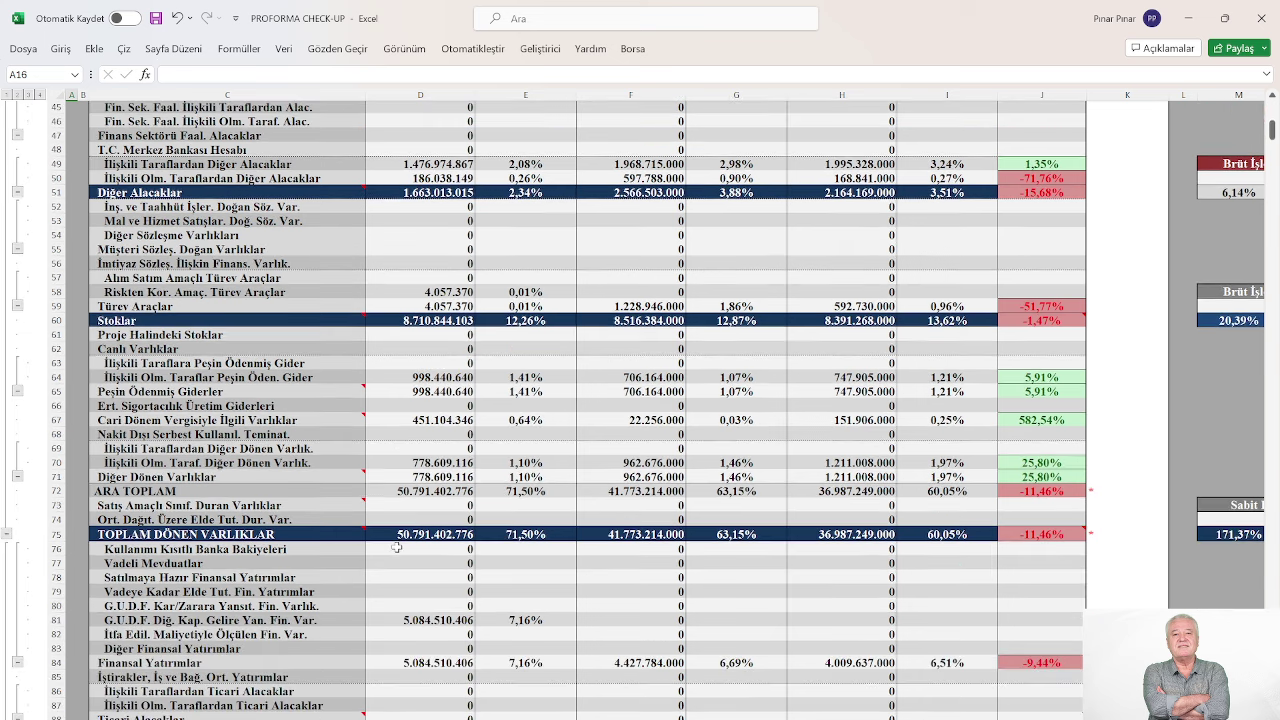
pyautogui.scroll(-3, 396, 547)
pyautogui.scroll(7, 879, 598)
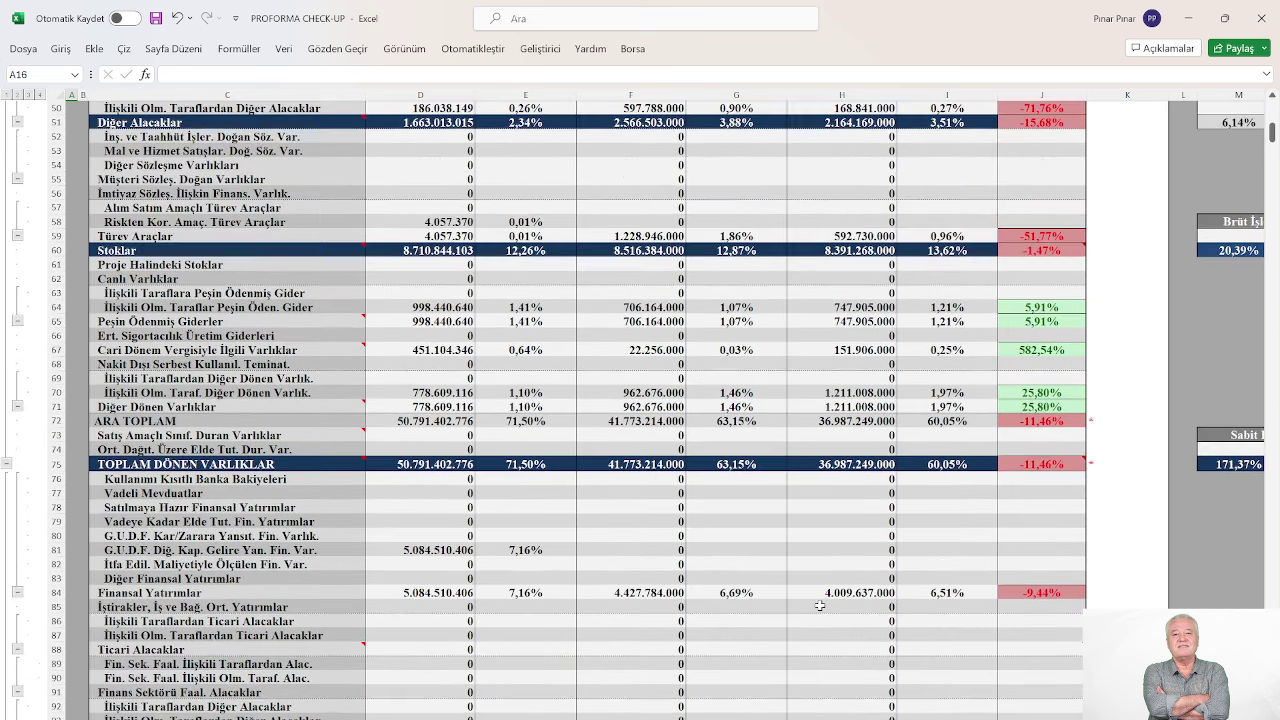
pyautogui.scroll(12, 879, 598)
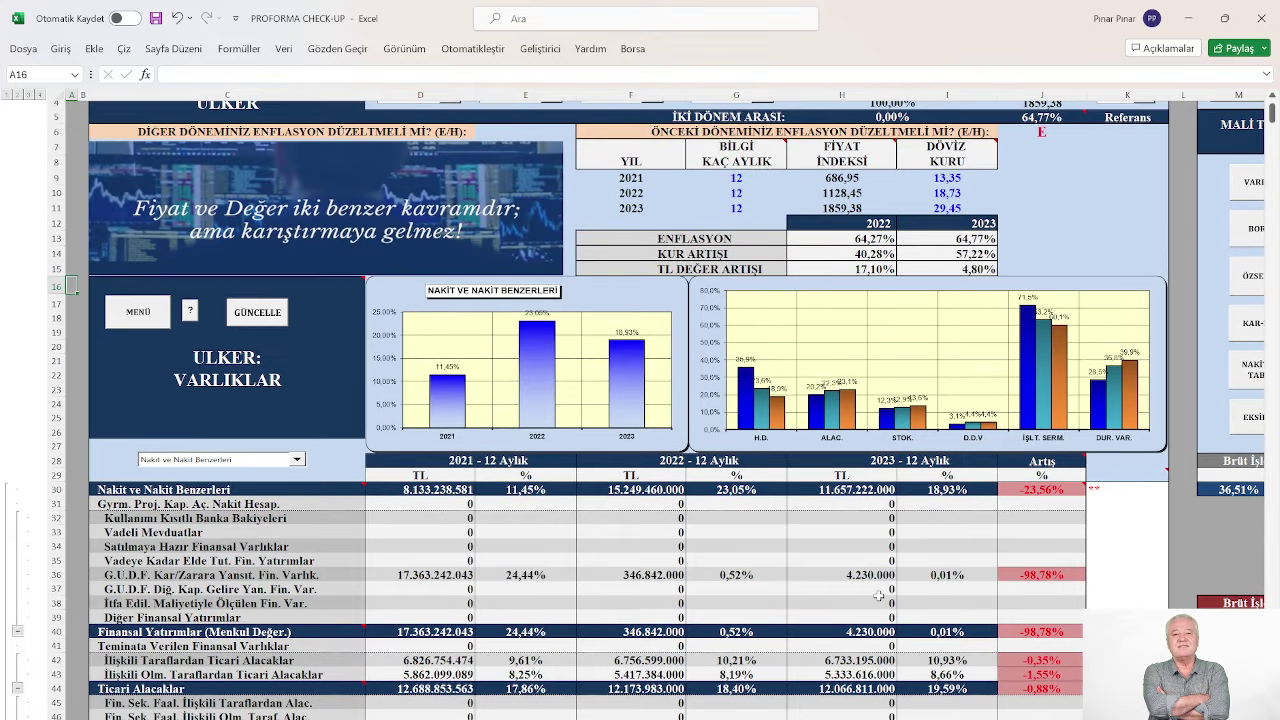
# - Open the Reel Satış analysis from the main menu and examine the 2021, 2022 and 2023 Reel Satışlar bars in its chart
pyautogui.click(145, 316)
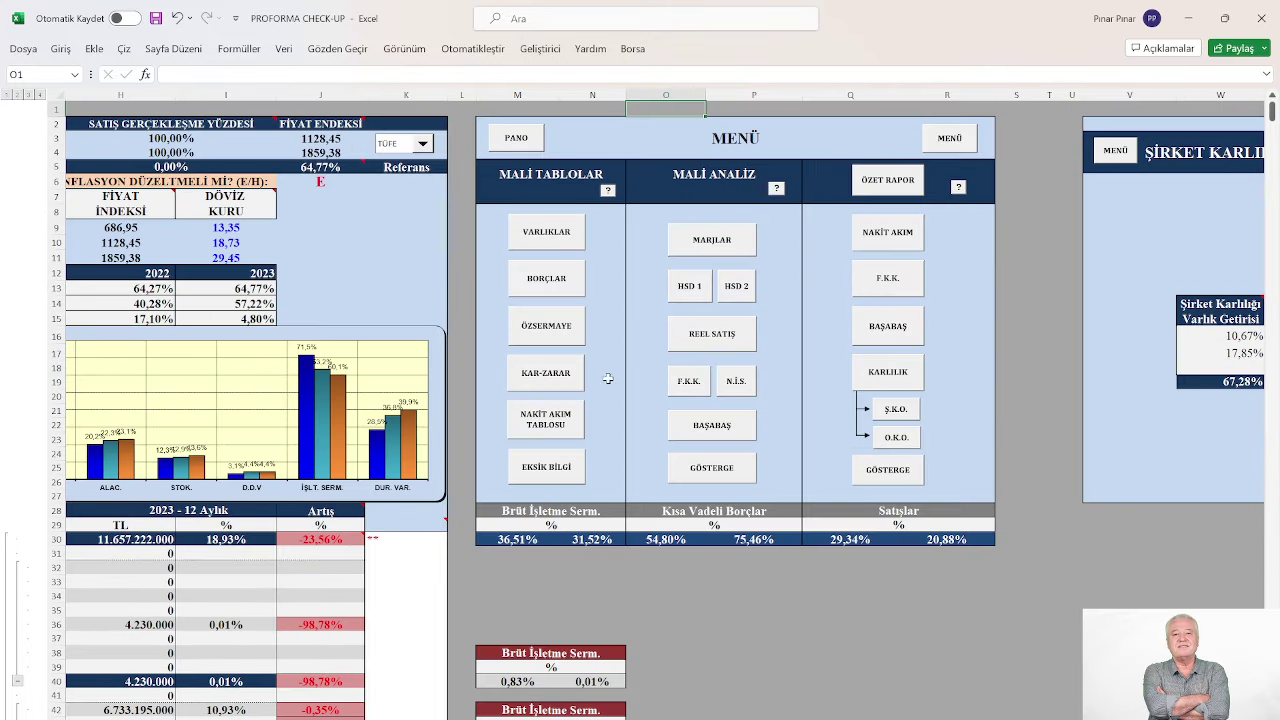
pyautogui.click(727, 334)
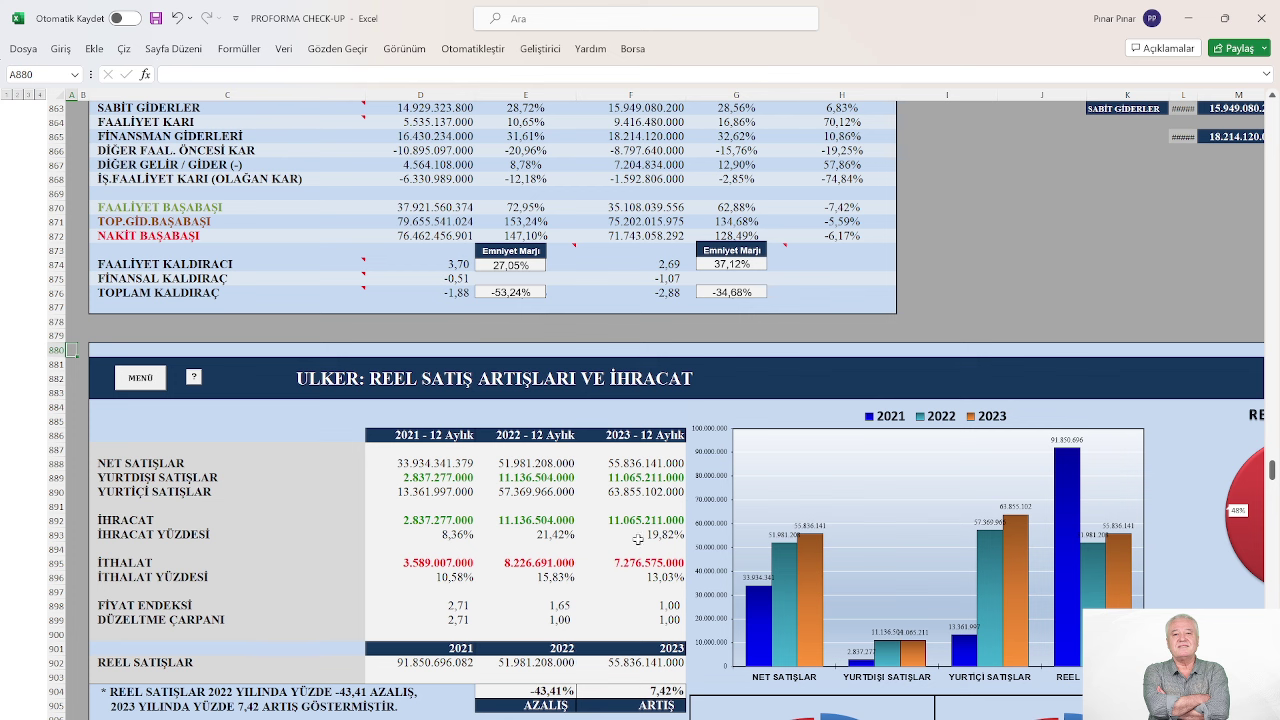
pyautogui.scroll(-2, 988, 566)
pyautogui.scroll(-4, 988, 566)
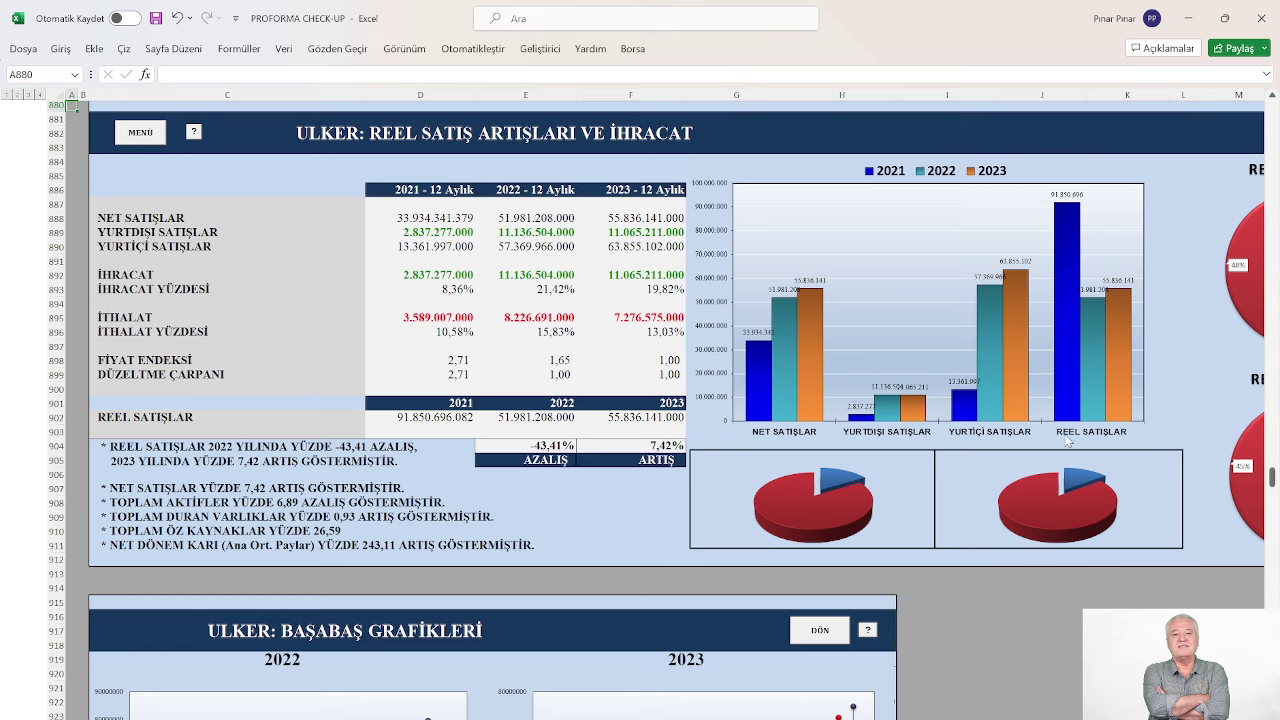
pyautogui.moveTo(1076, 398)
pyautogui.moveTo(1093, 344)
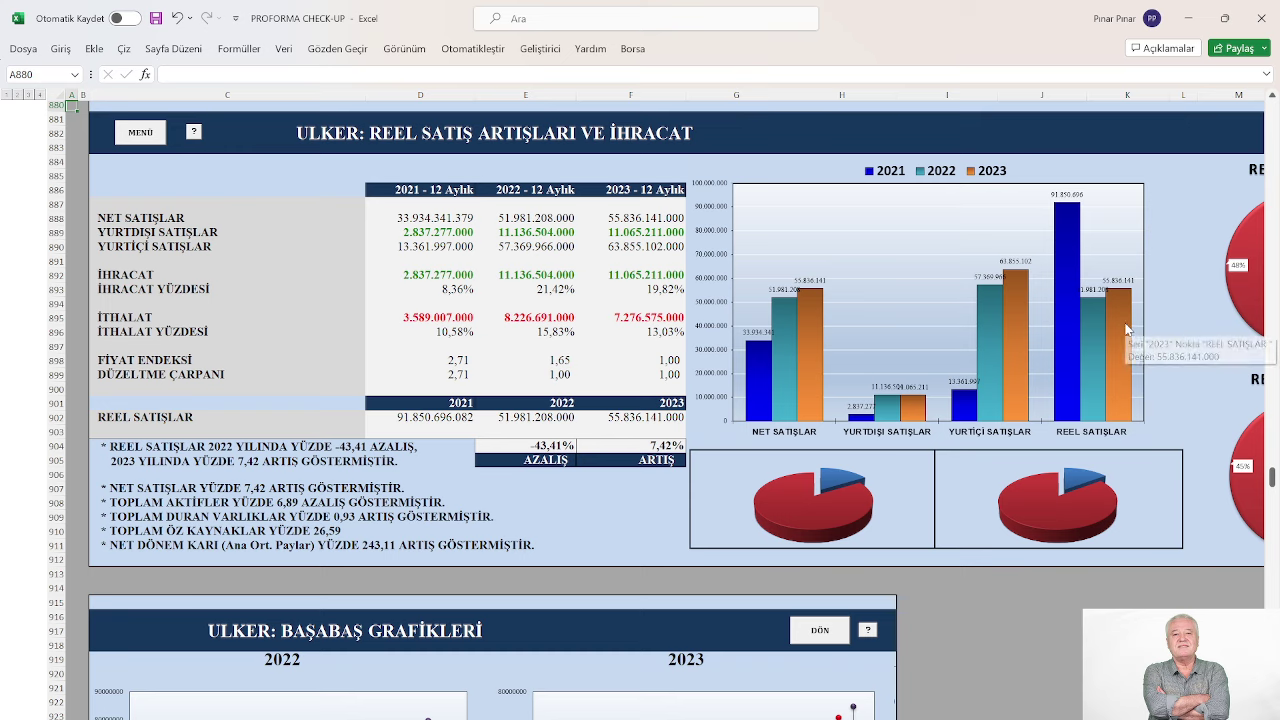
pyautogui.moveTo(1106, 375)
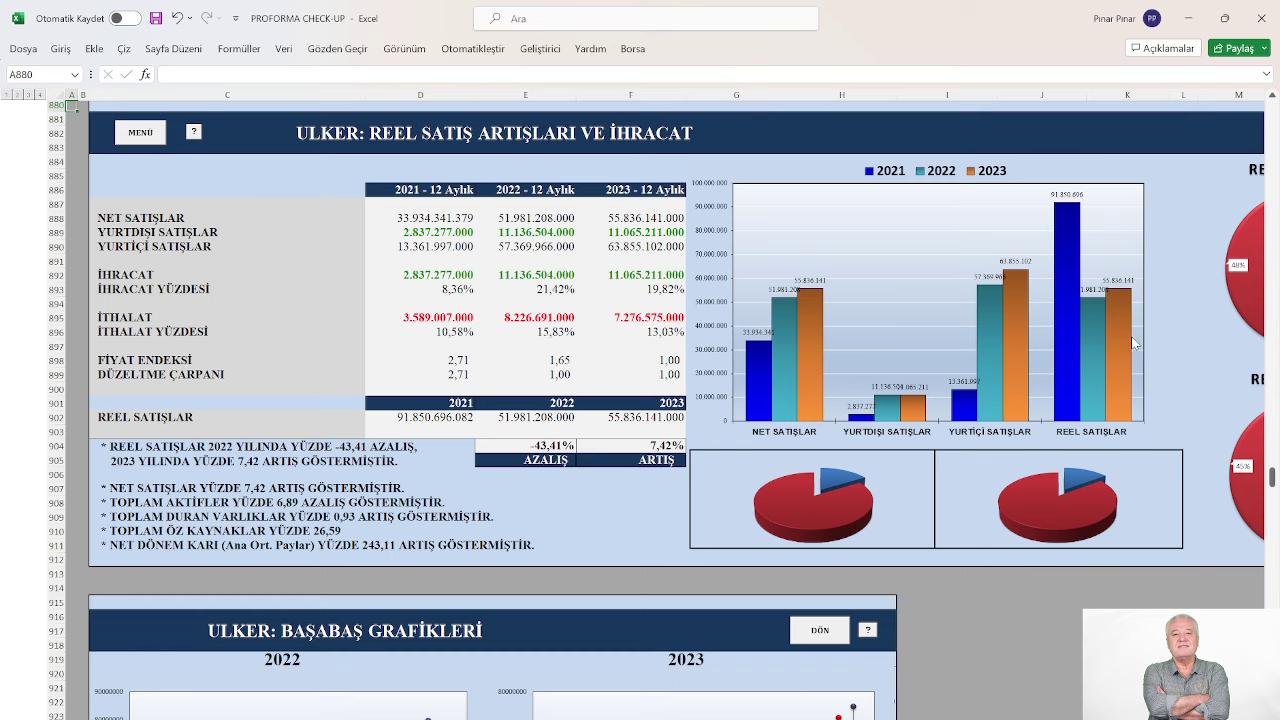
pyautogui.moveTo(1077, 268)
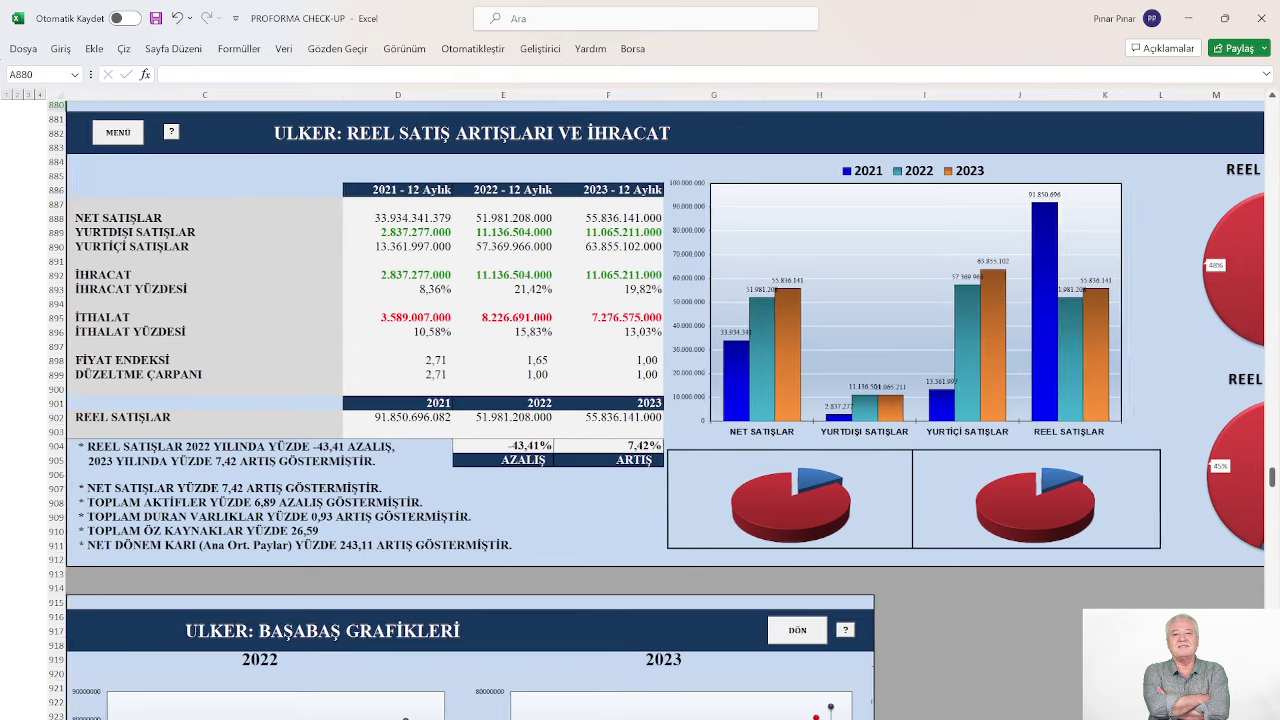
# - Inspect the 2022 and 2023 slices of the Reel İhracat and Reel İthalat pie charts
pyautogui.hscroll(5, 665, 400)
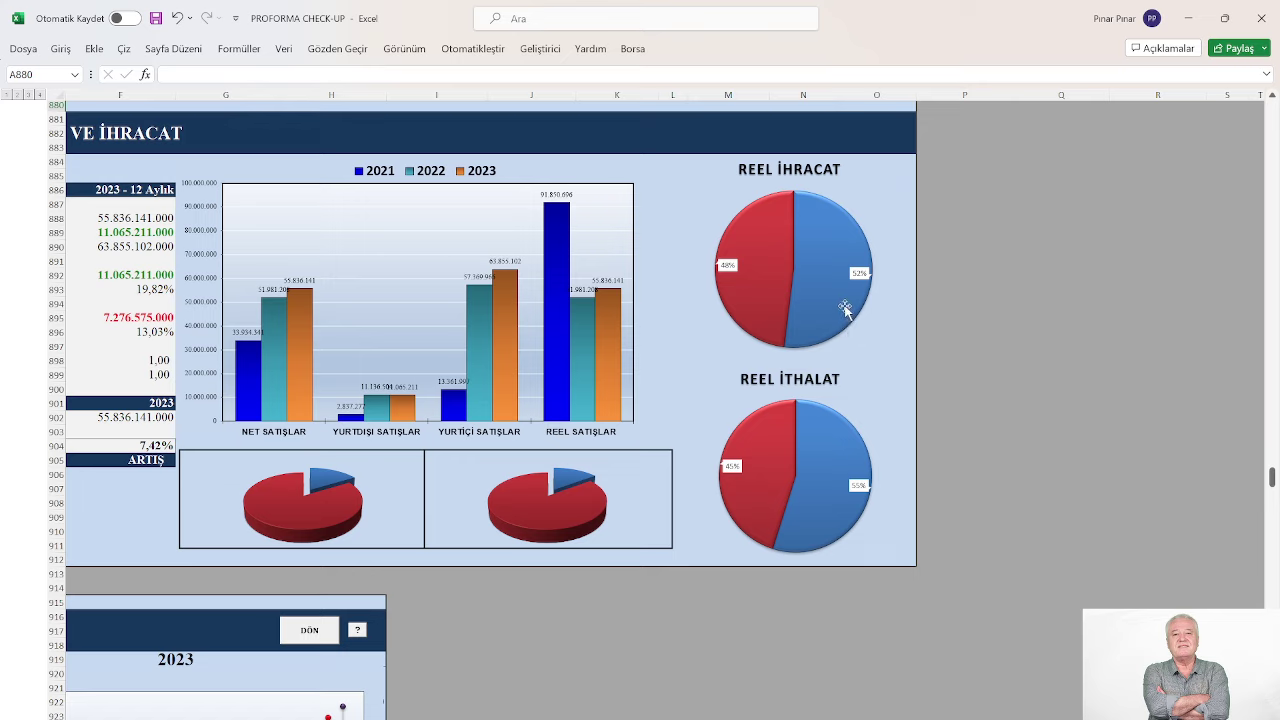
pyautogui.moveTo(854, 293)
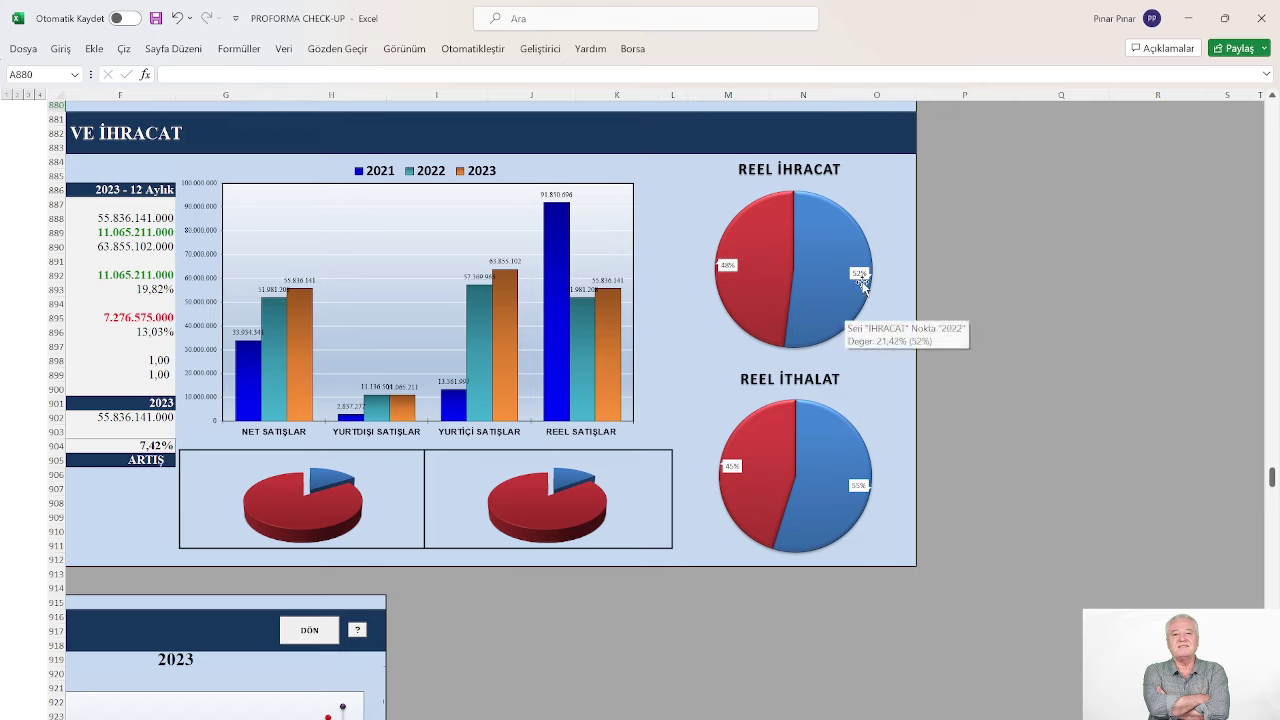
pyautogui.moveTo(772, 276)
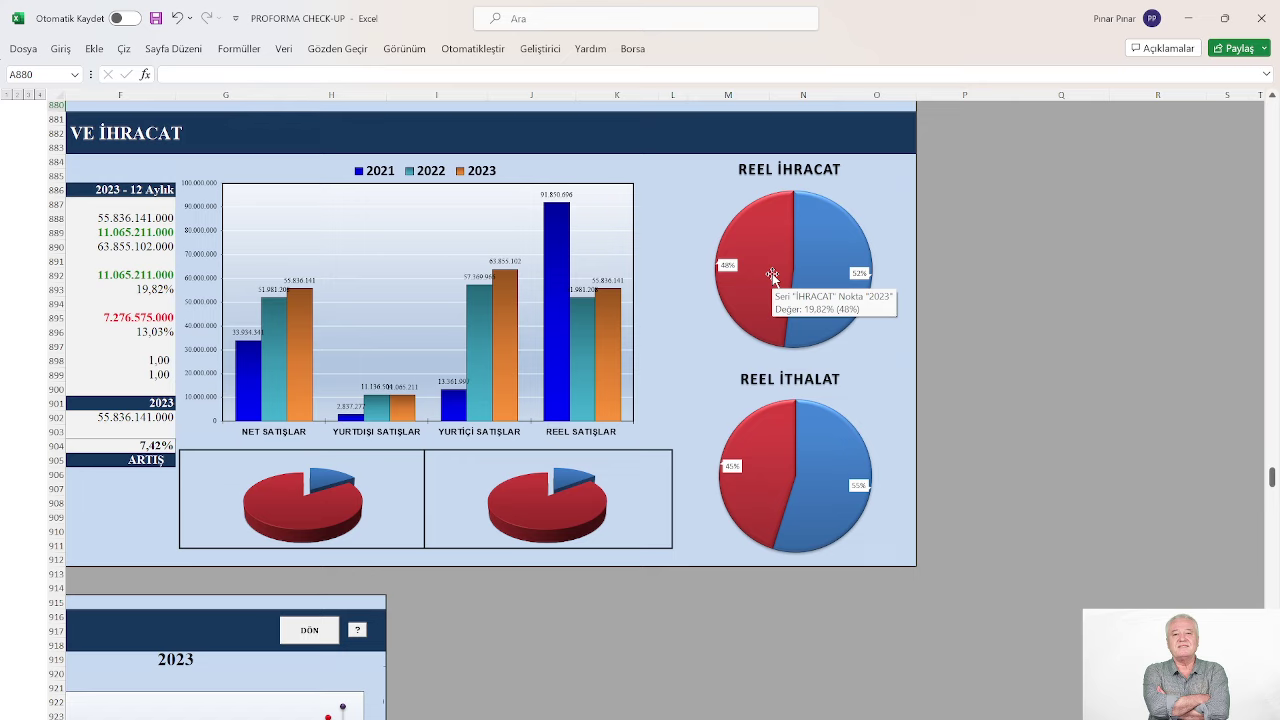
pyautogui.moveTo(855, 518)
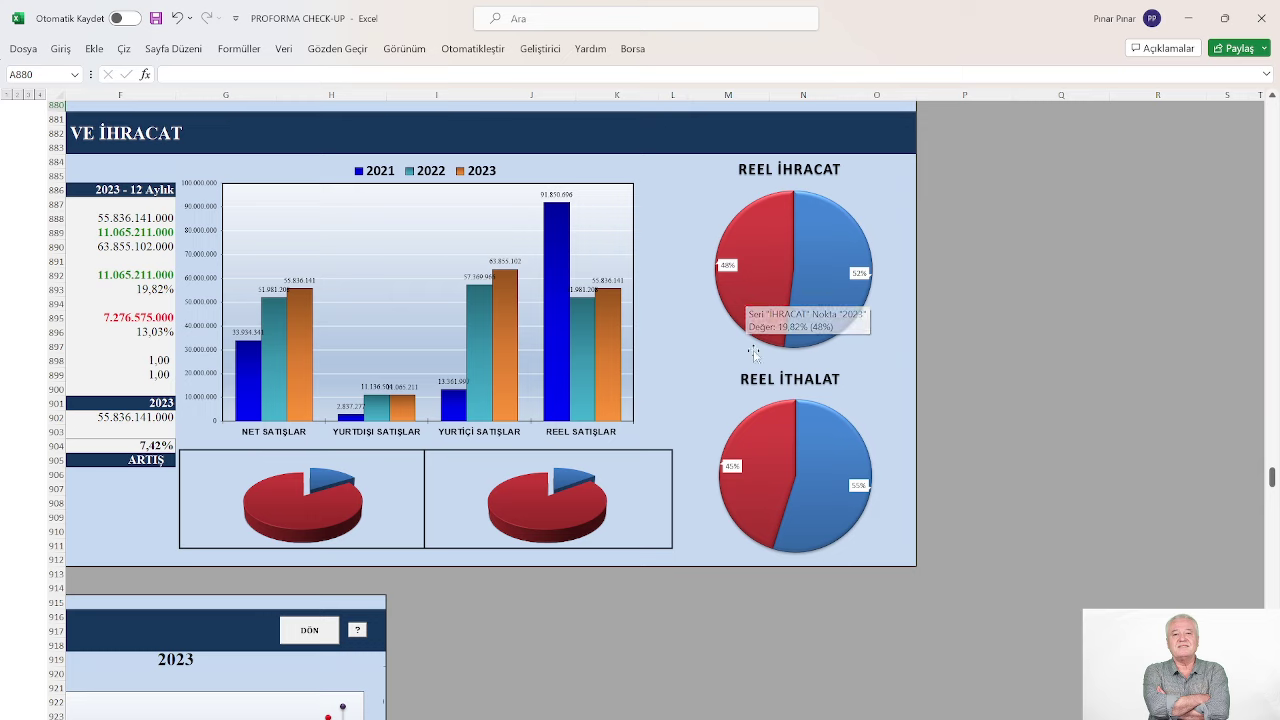
pyautogui.moveTo(751, 486)
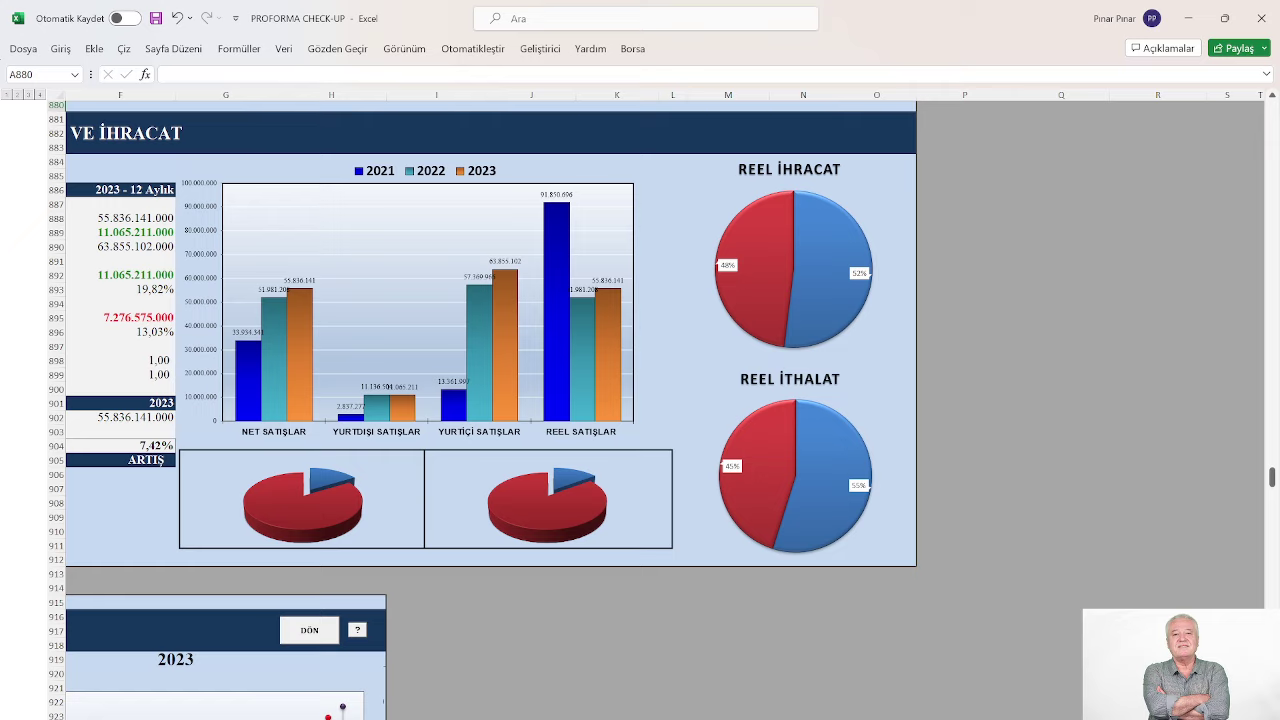
# - Read the growth comments below the real sales table and return to the main menu through the Başabaş Analizi section
pyautogui.hscroll(-5, 640, 400)
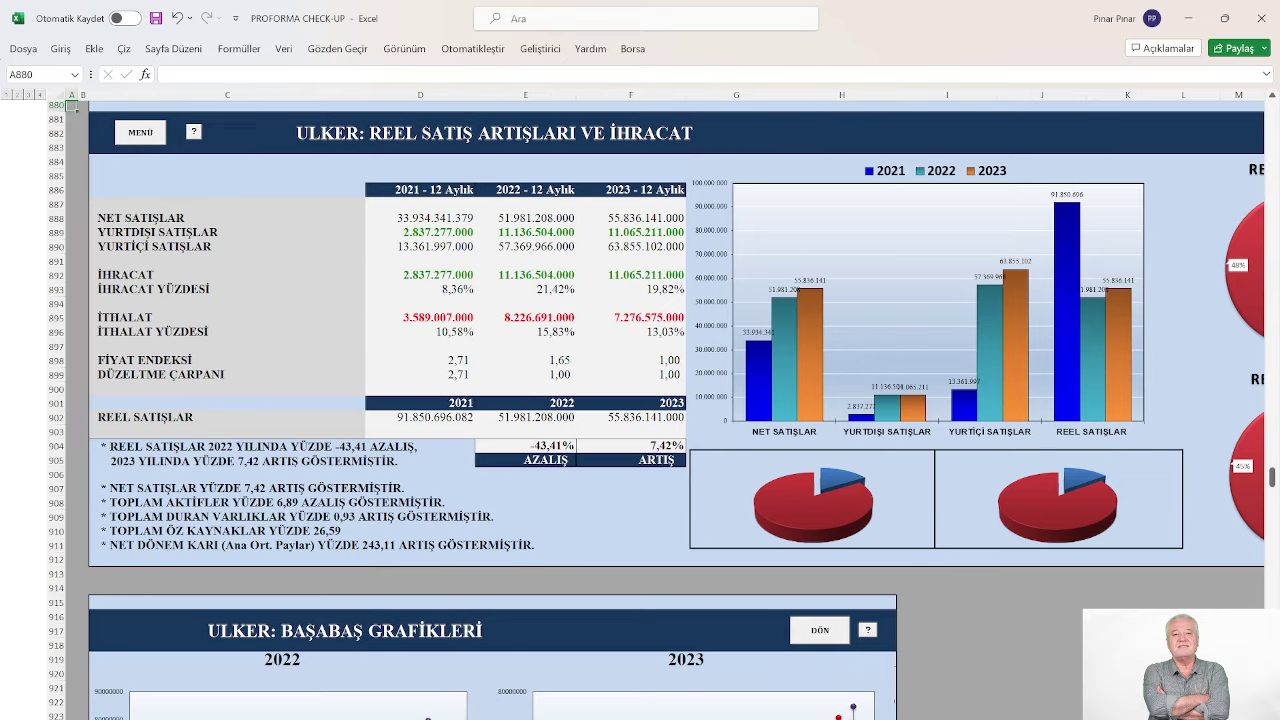
pyautogui.scroll(-3, 740, 520)
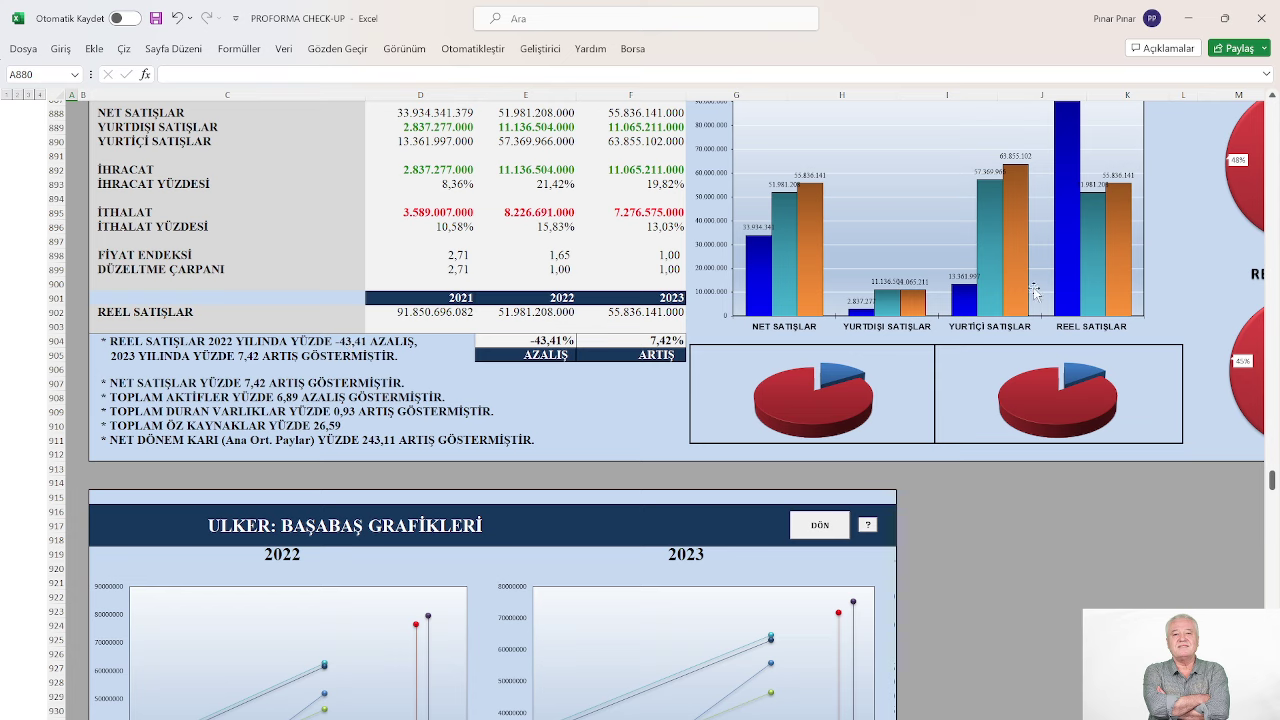
pyautogui.moveTo(1070, 120)
pyautogui.scroll(-2, 876, 393)
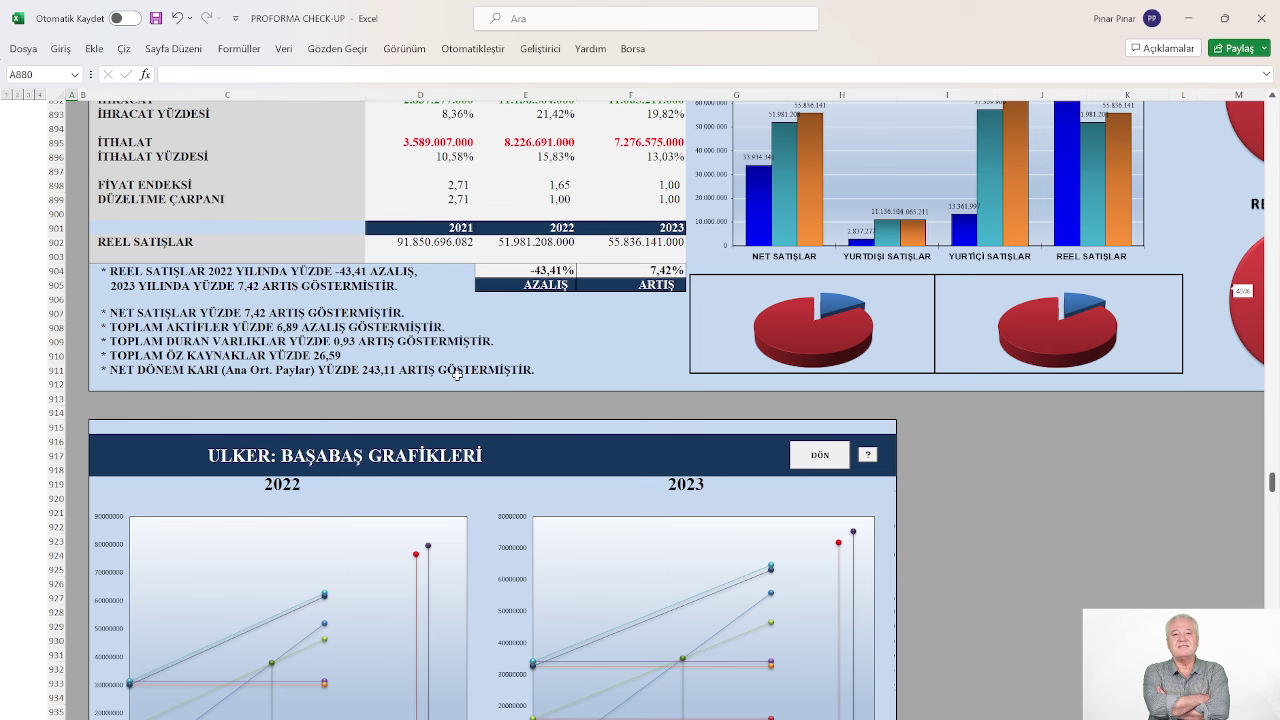
pyautogui.click(826, 452)
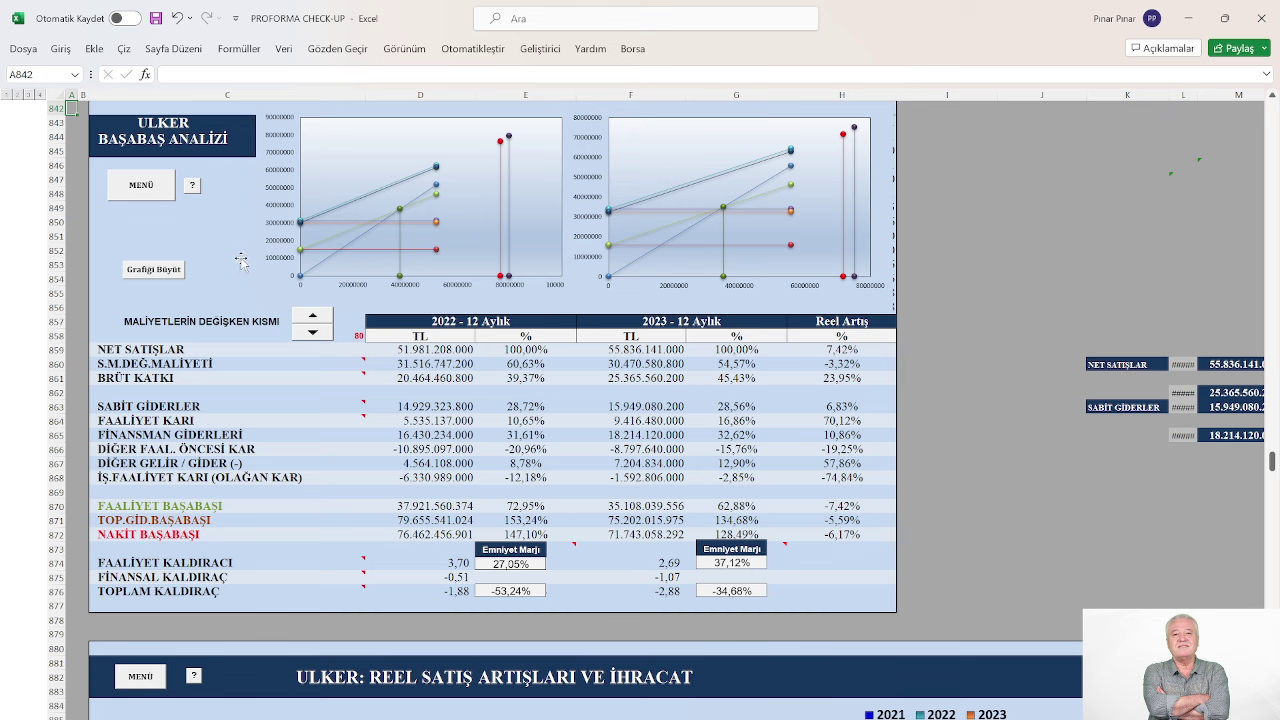
pyautogui.click(141, 185)
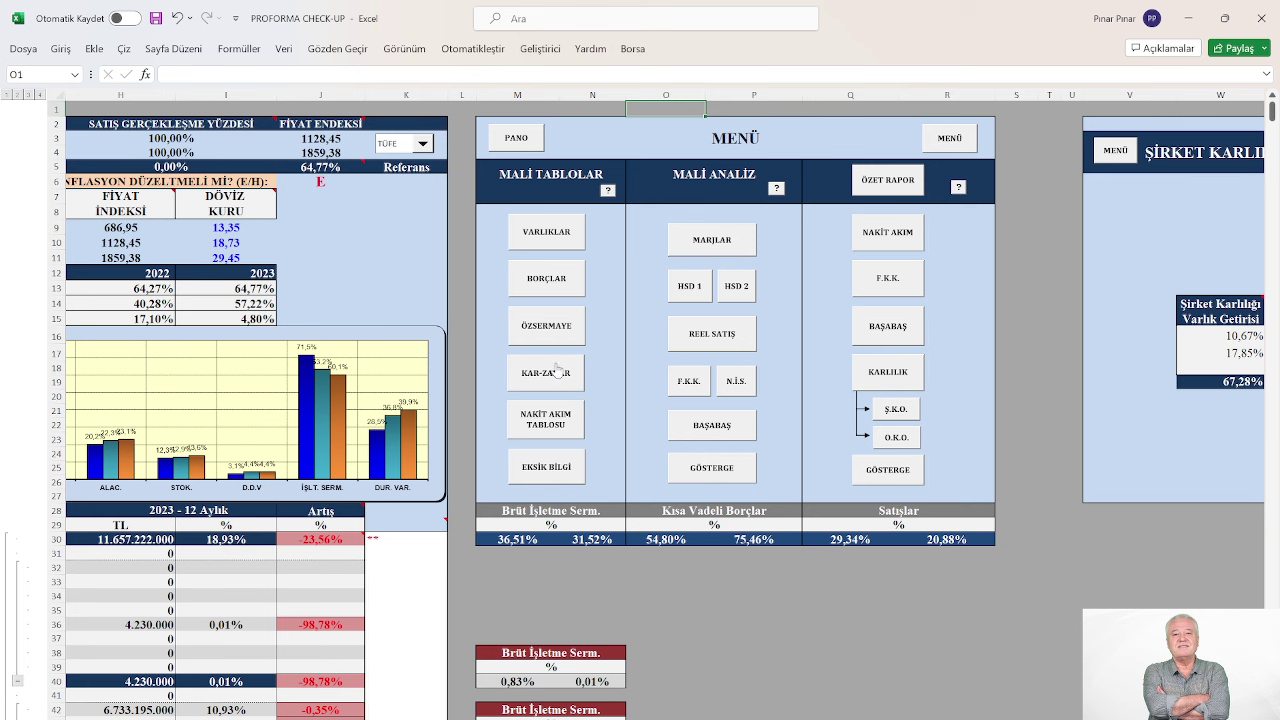
# - Open the Borçlar section from the main menu and review its rows down to Toplam Borçlar, Özkaynaklar and Toplam Pasifler
pyautogui.click(556, 286)
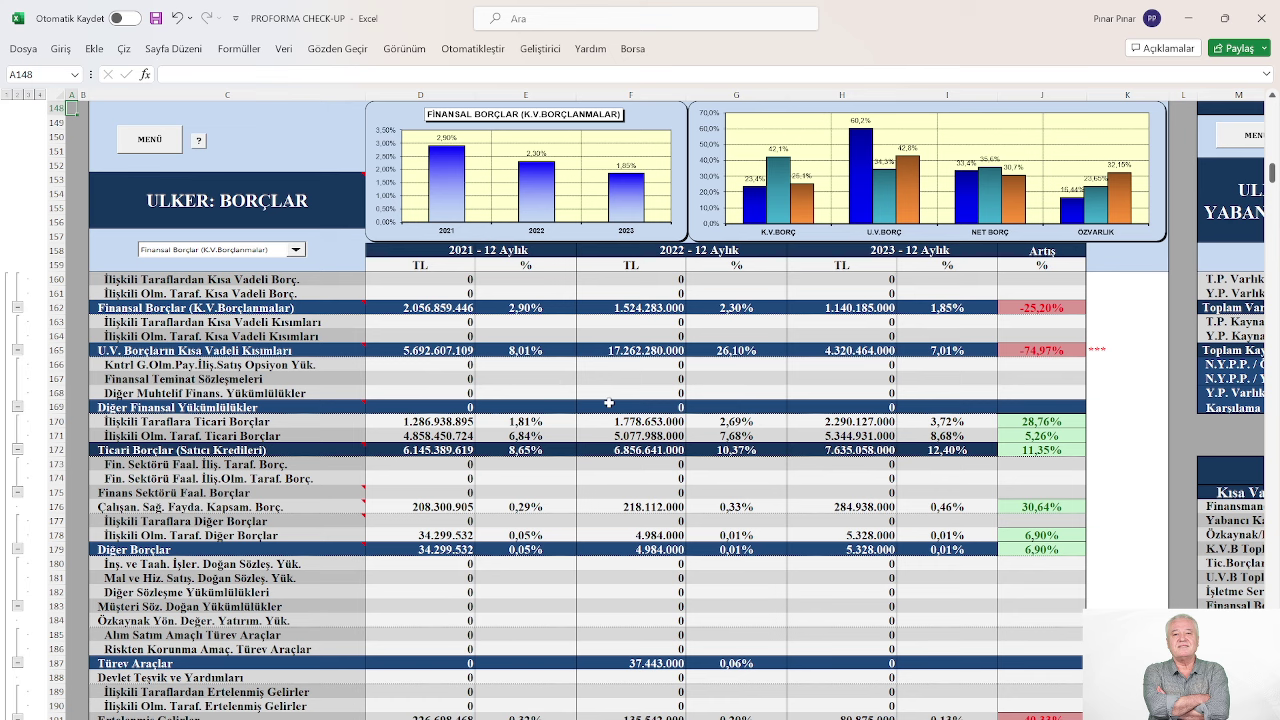
pyautogui.scroll(-2, 679, 407)
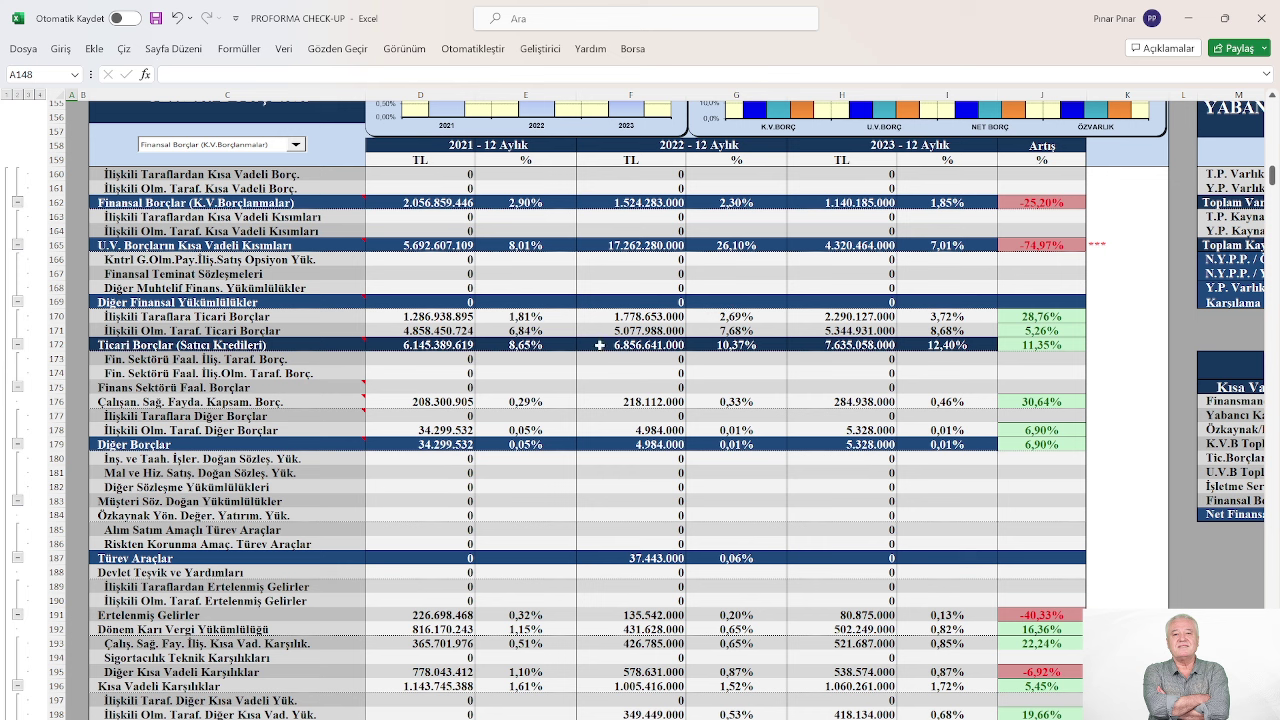
pyautogui.scroll(-6, 581, 389)
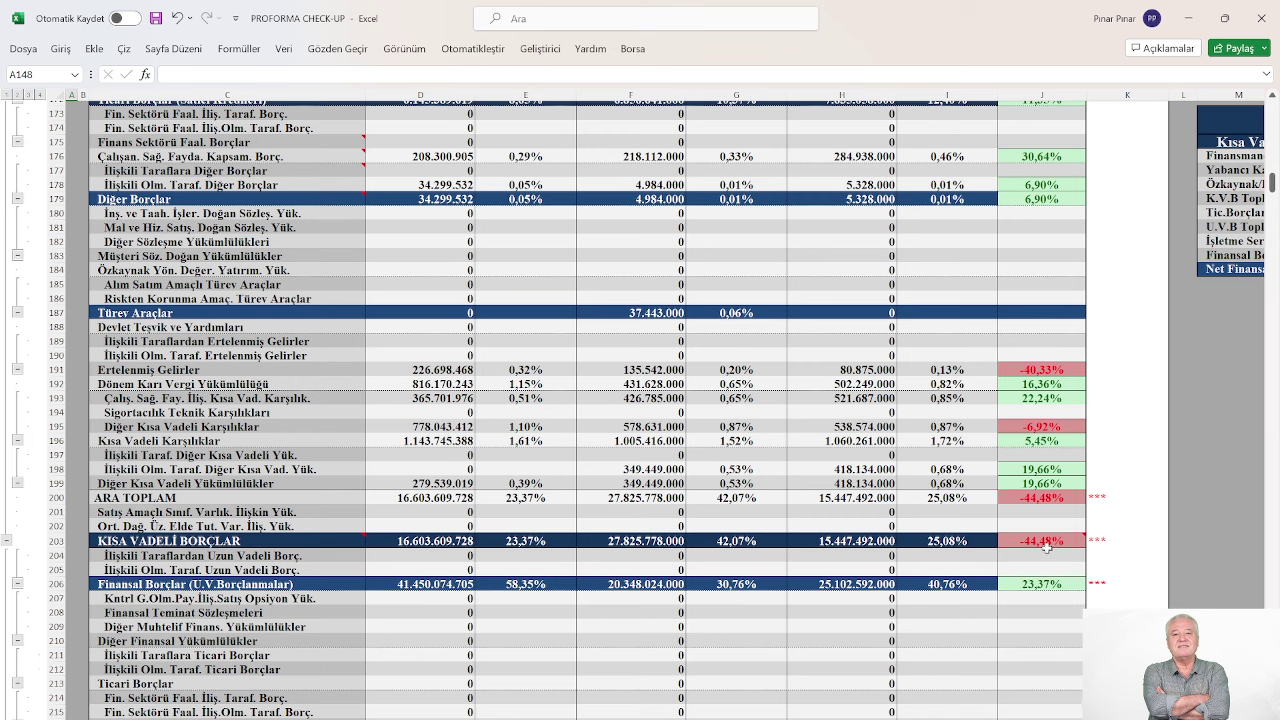
pyautogui.scroll(-6, 751, 558)
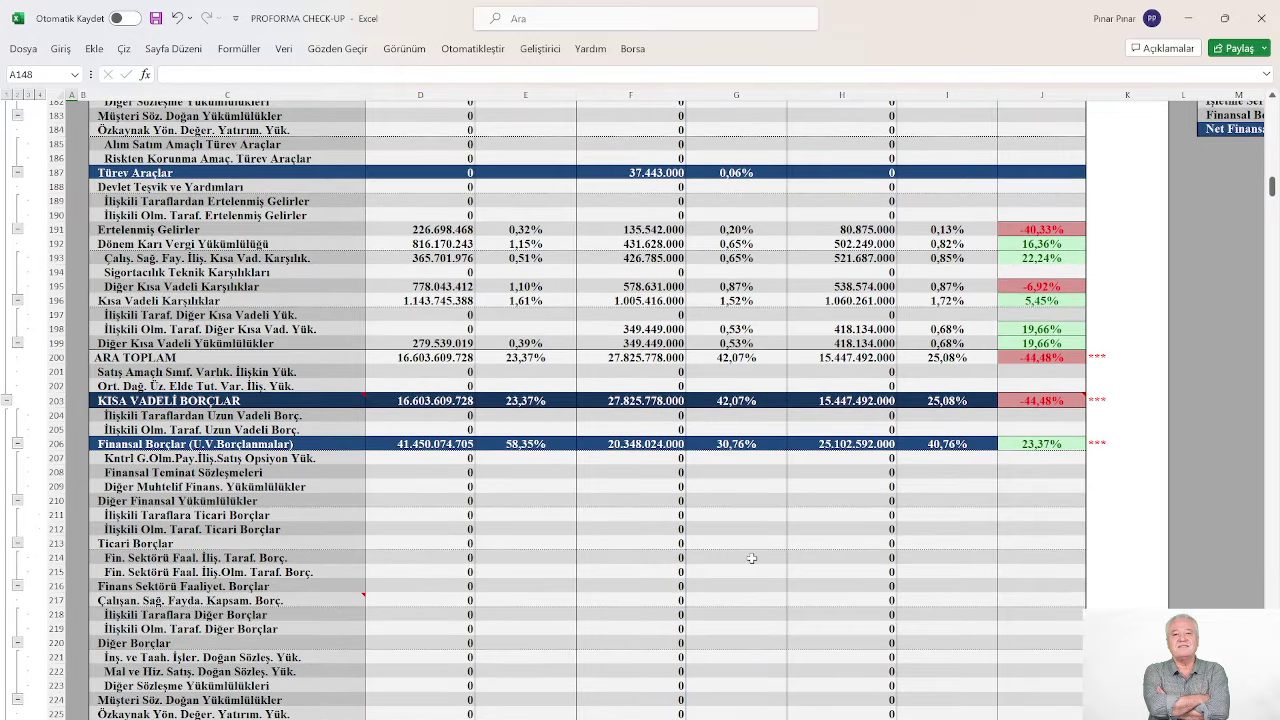
pyautogui.scroll(-8, 751, 558)
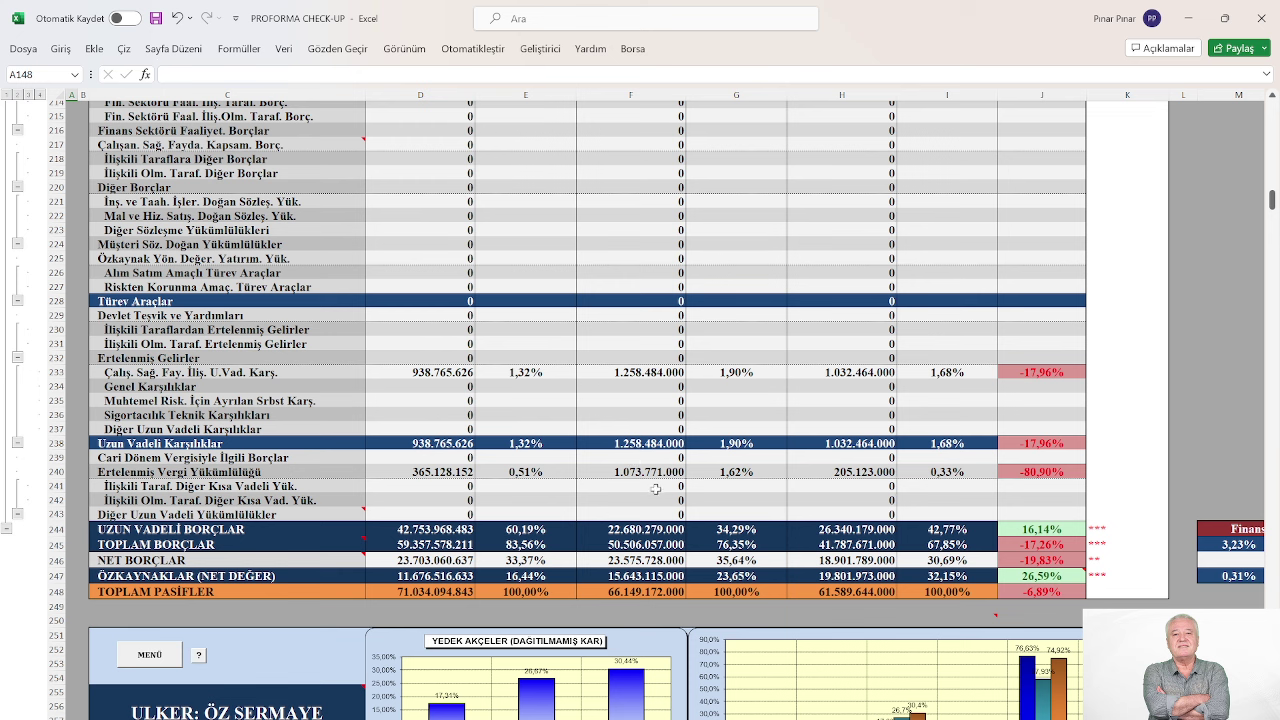
pyautogui.scroll(-2, 656, 492)
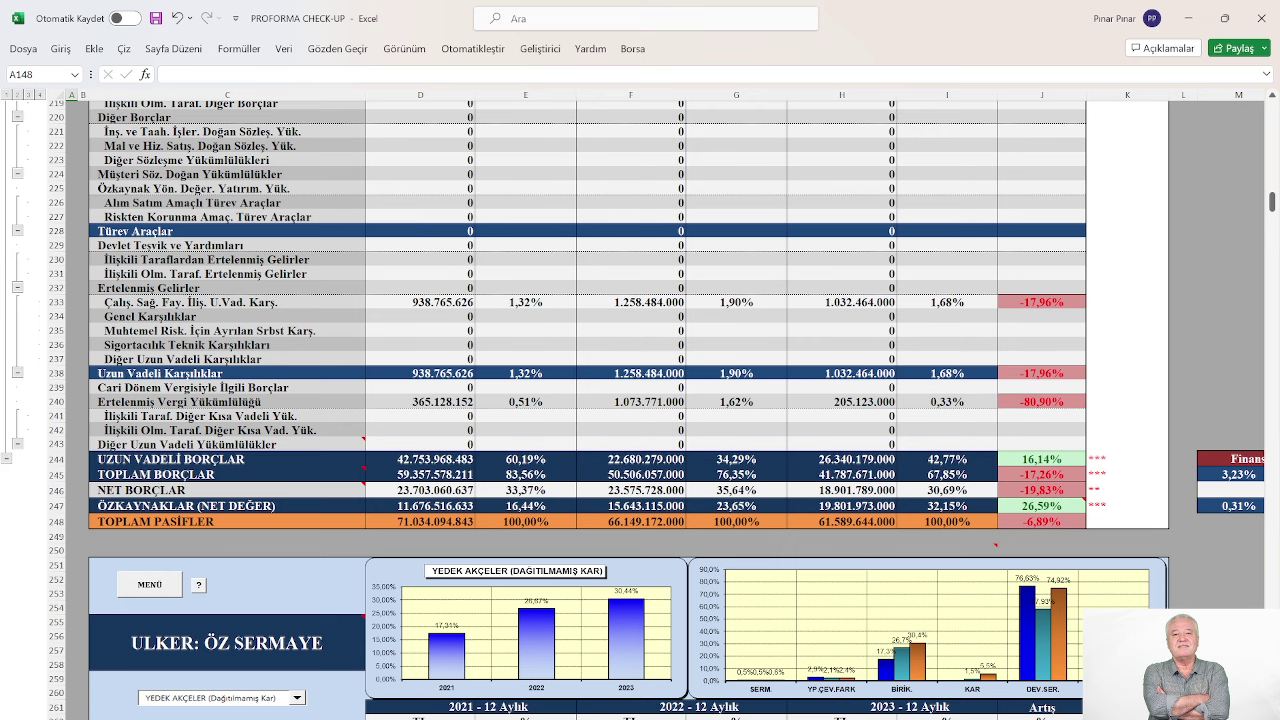
# - Check the Finansman Payı percentages beside the debt totals and return to the Toplam Pasifler rows
pyautogui.hscroll(3, 990, 574)
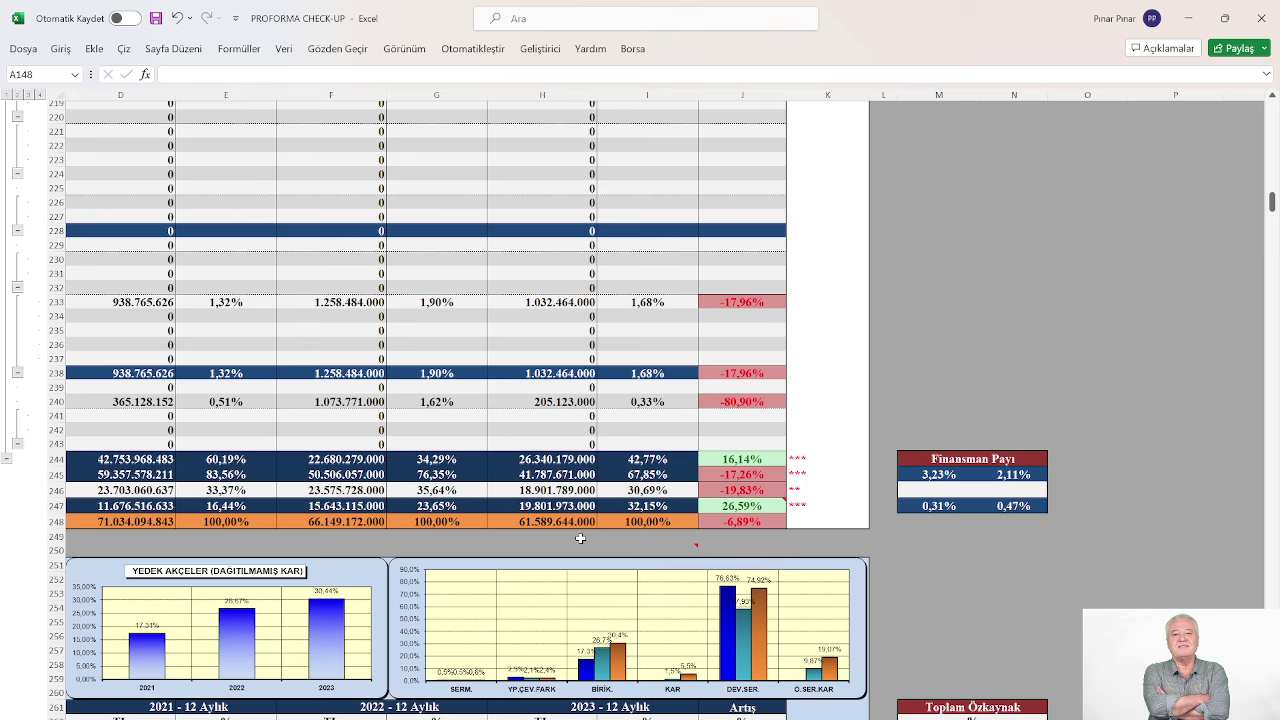
pyautogui.moveTo(630, 548)
pyautogui.hscroll(-3, 640, 400)
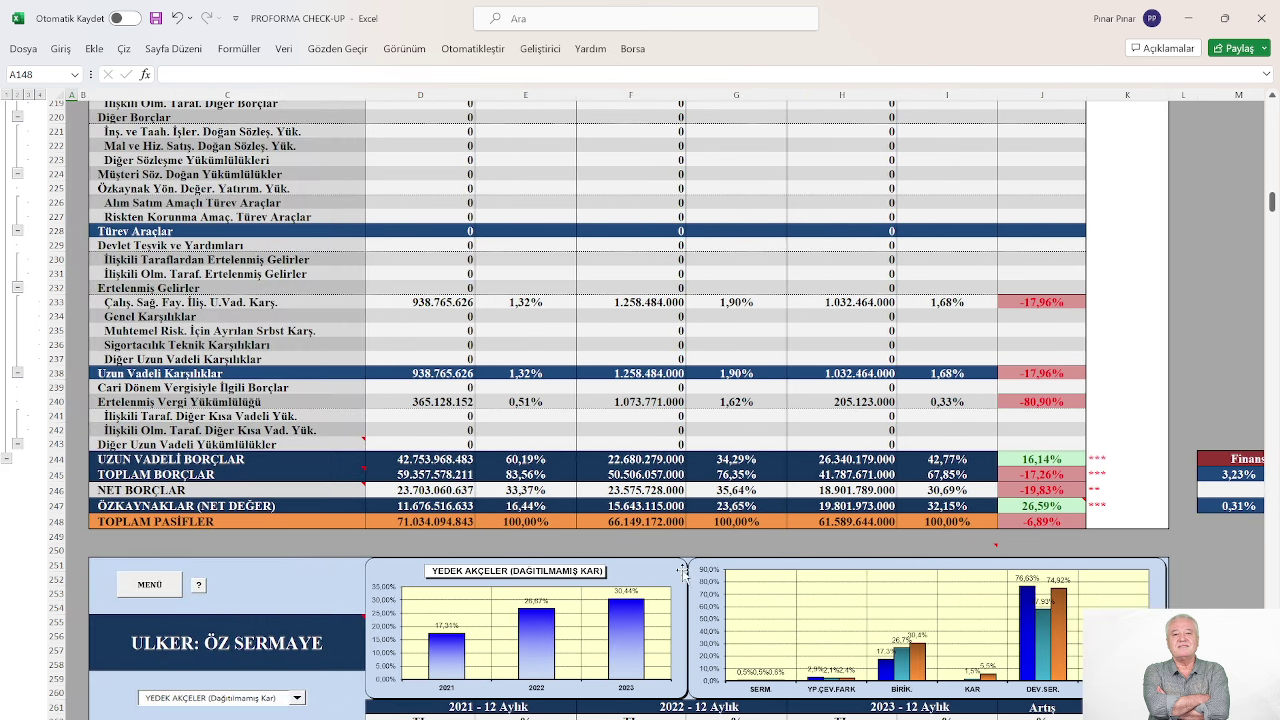
pyautogui.scroll(-2, 706, 480)
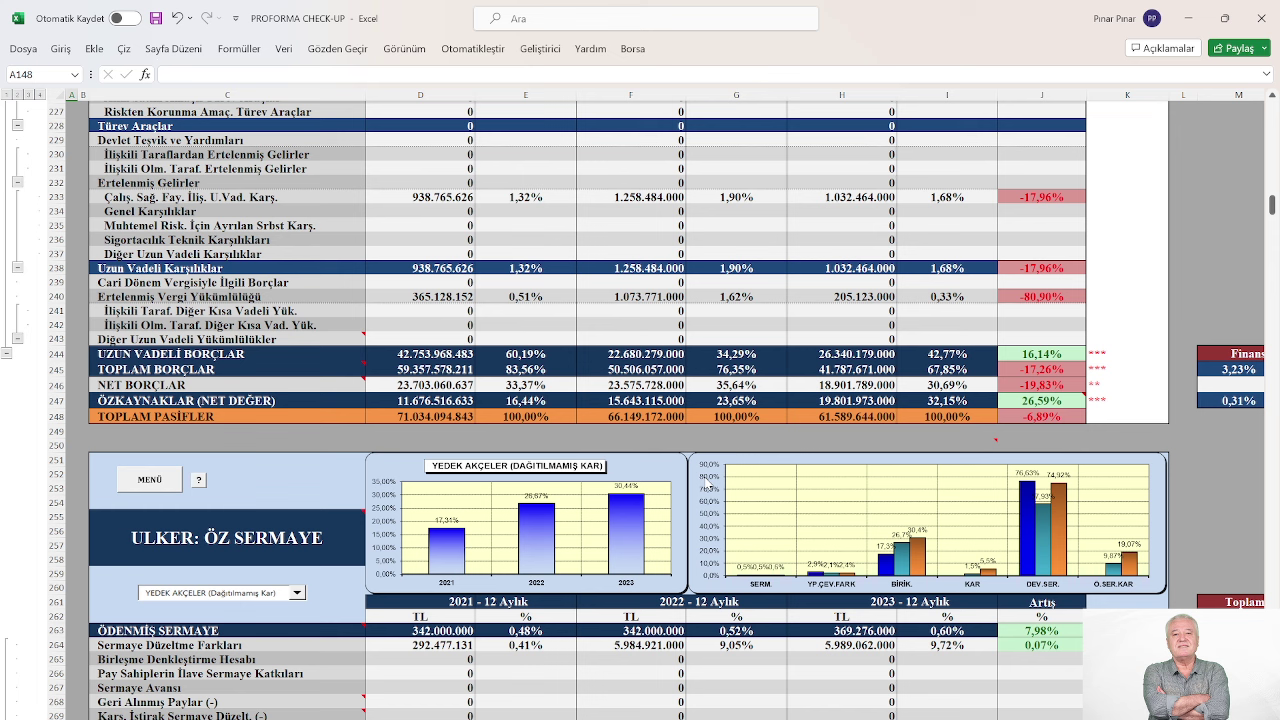
pyautogui.scroll(3, 594, 433)
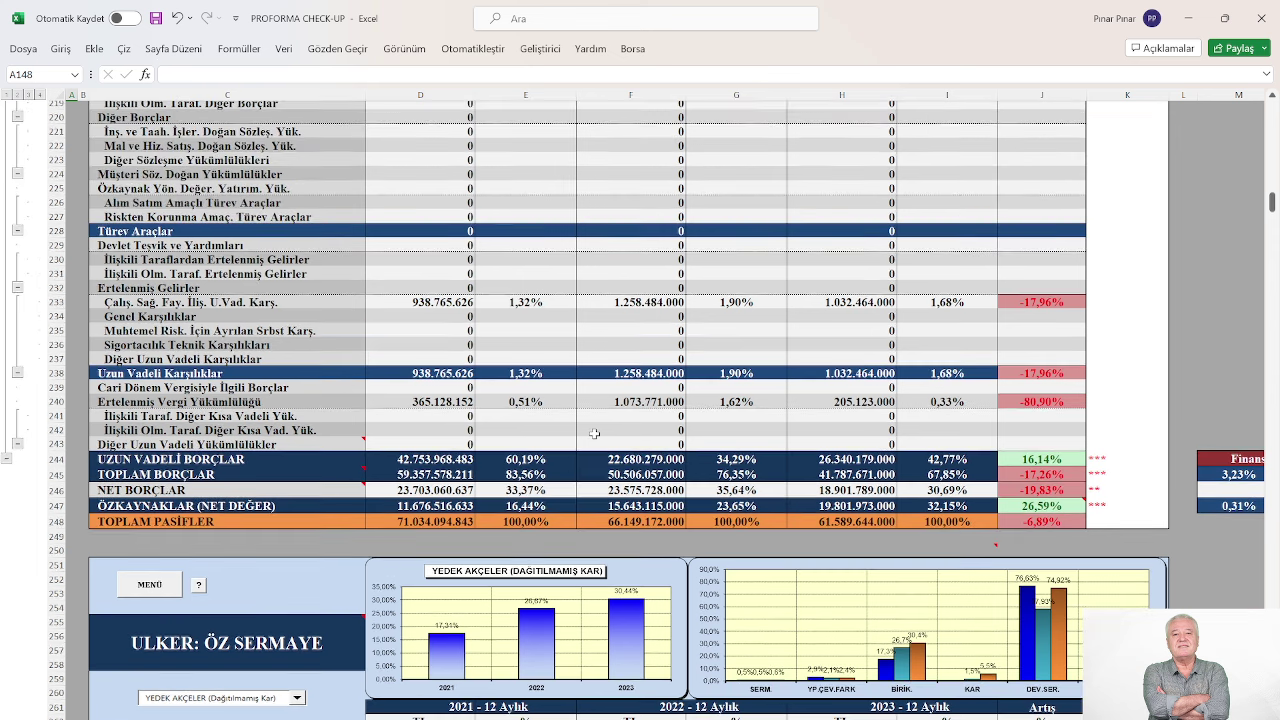
# - Recheck the short-term debt rows from Finansal Borçlar and Ticari Borçlar down to Kısa Vadeli Borçlar
pyautogui.scroll(16, 594, 433)
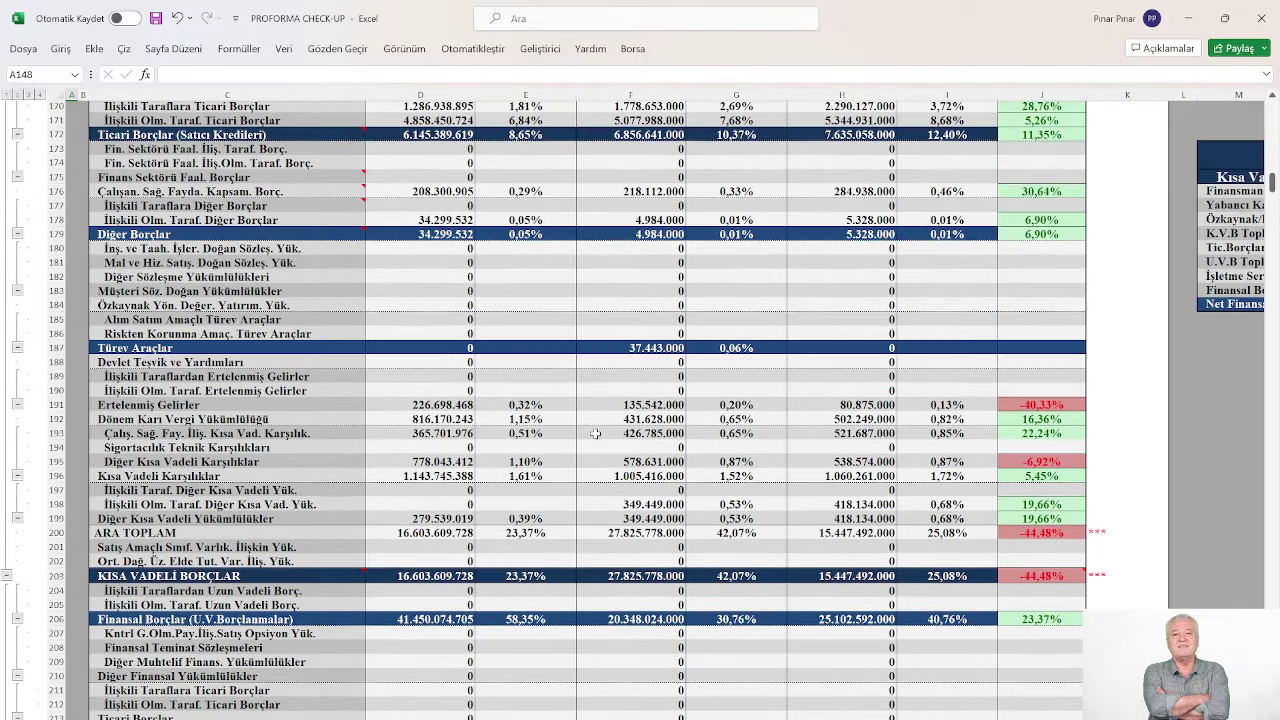
pyautogui.scroll(7, 594, 433)
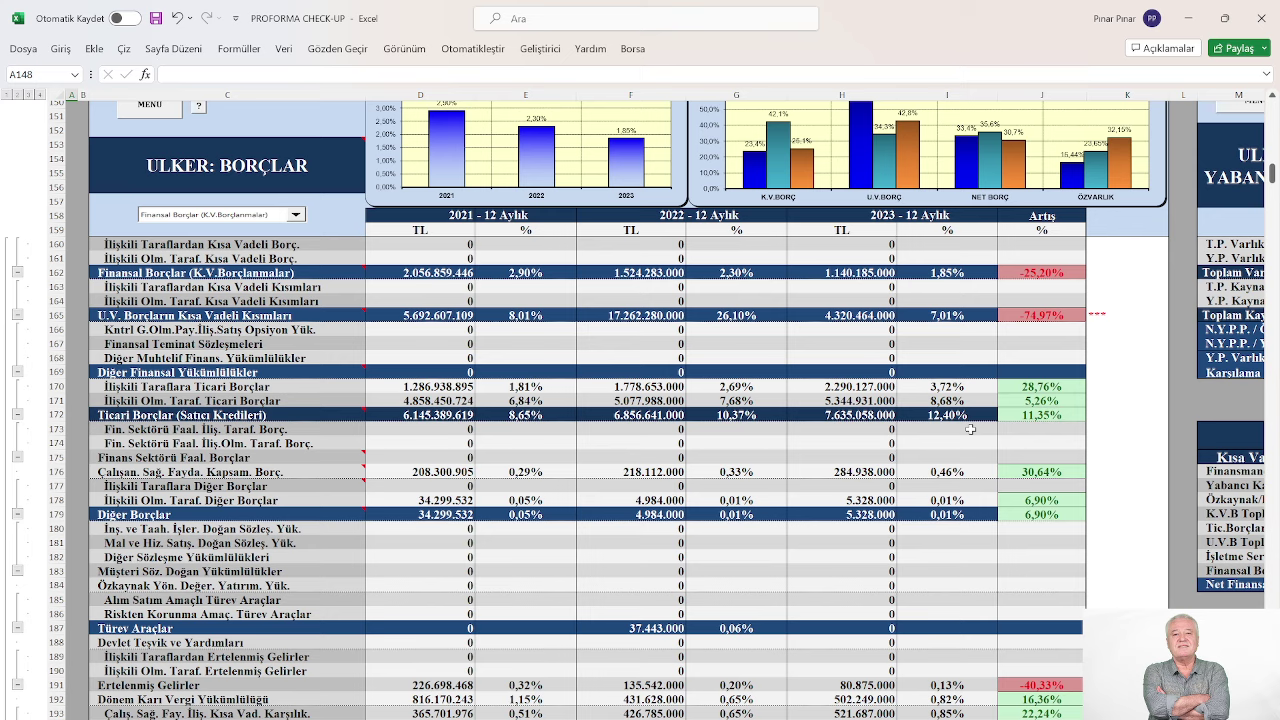
pyautogui.scroll(-4, 970, 429)
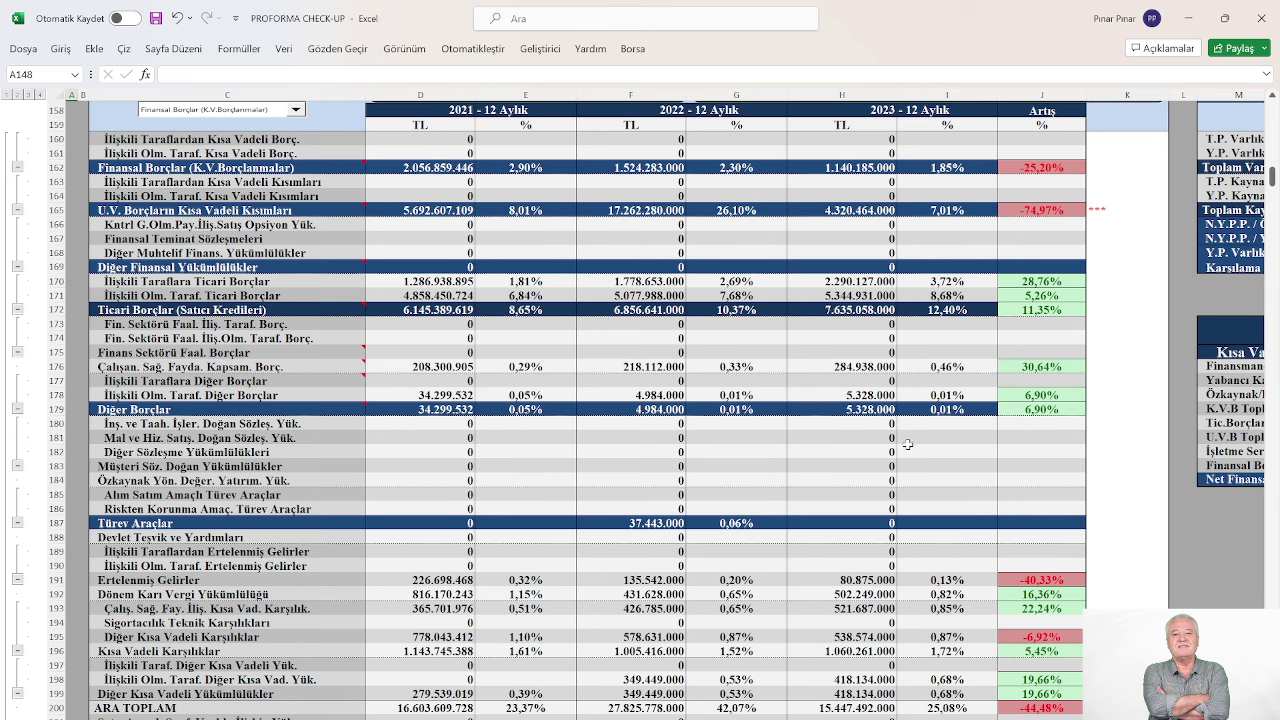
pyautogui.scroll(-4, 820, 480)
pyautogui.scroll(-5, 825, 481)
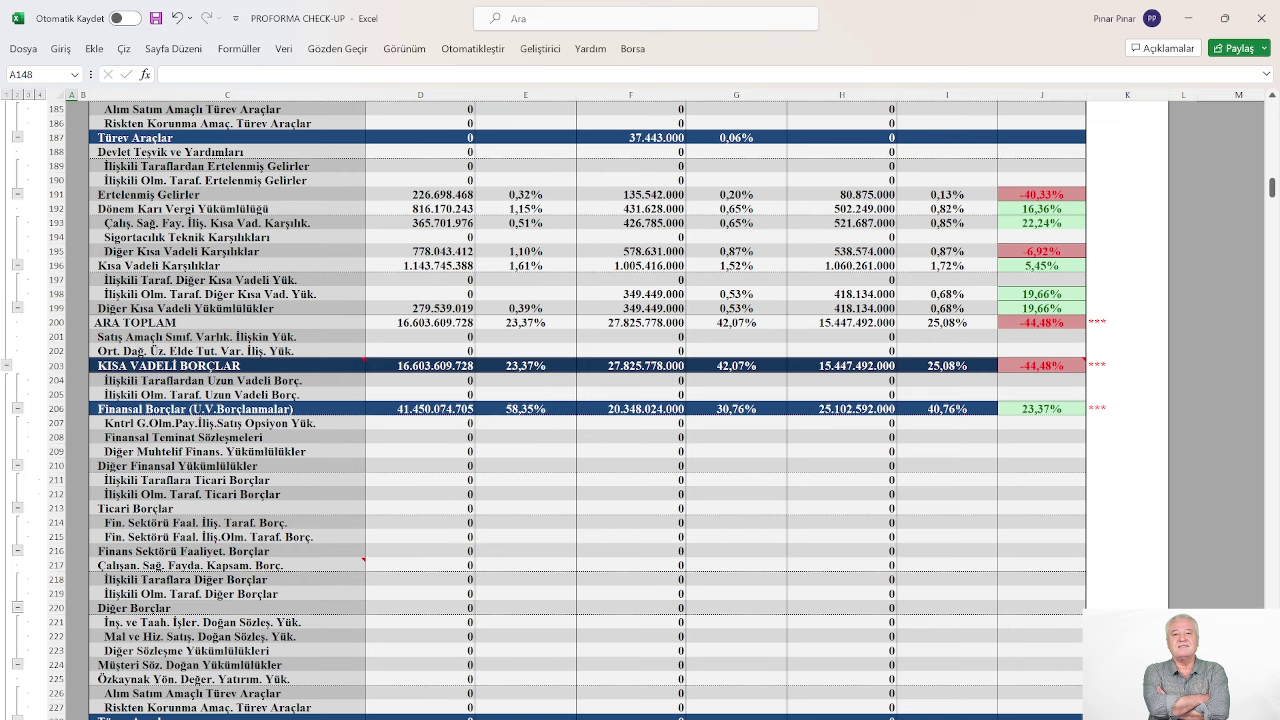
# - Examine the Yabancı Para chart and the 2022 and 2023 foreign currency asset, liability and net position figures
pyautogui.hscroll(6, 640, 400)
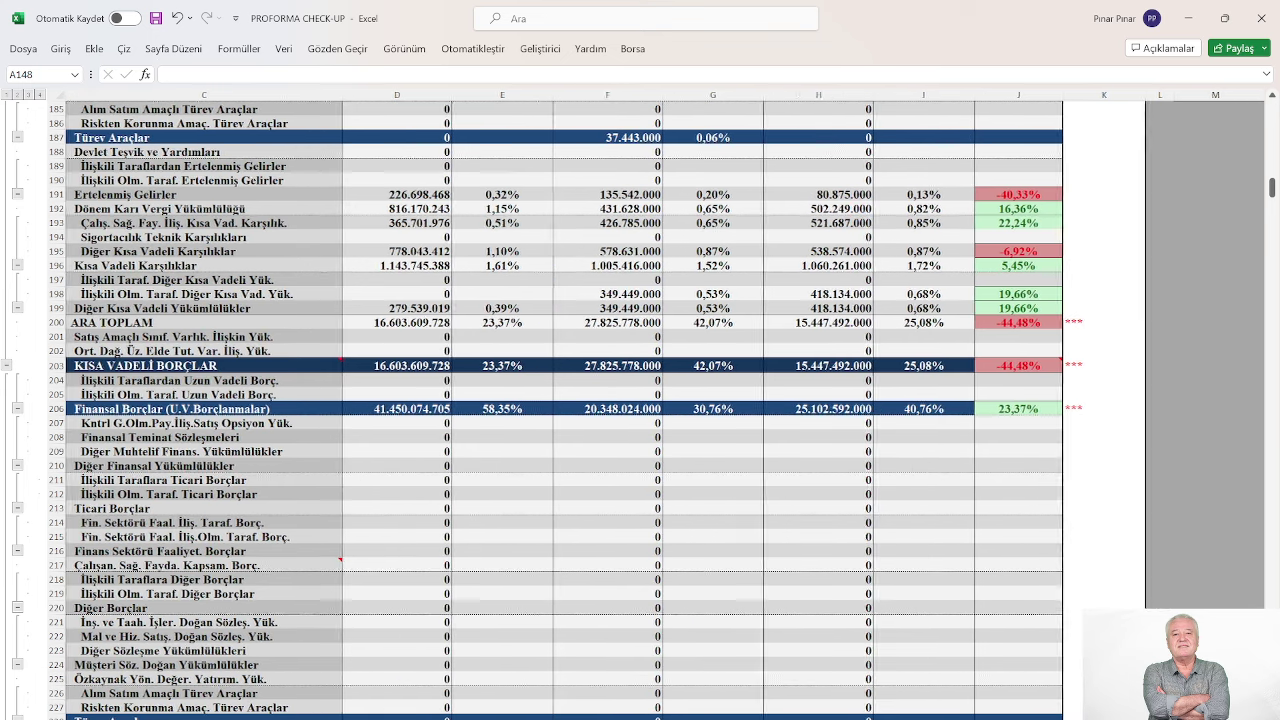
pyautogui.scroll(13, 1068, 681)
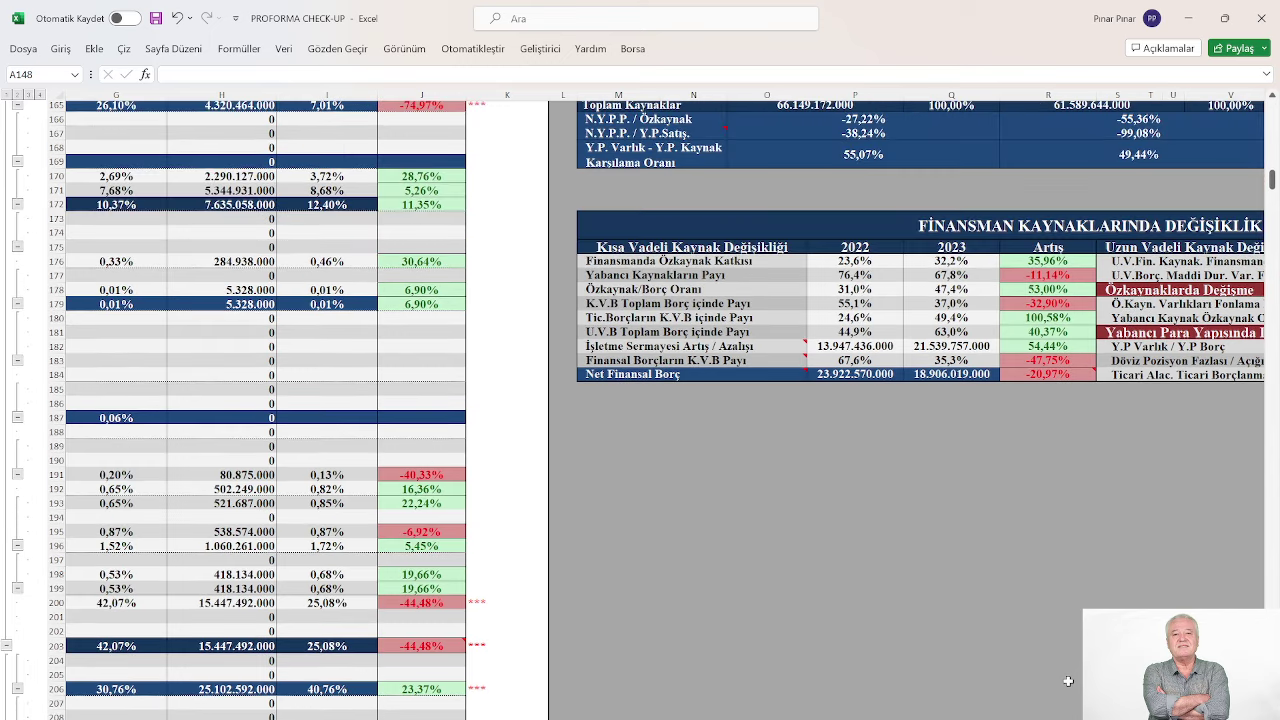
pyautogui.scroll(4, 1068, 681)
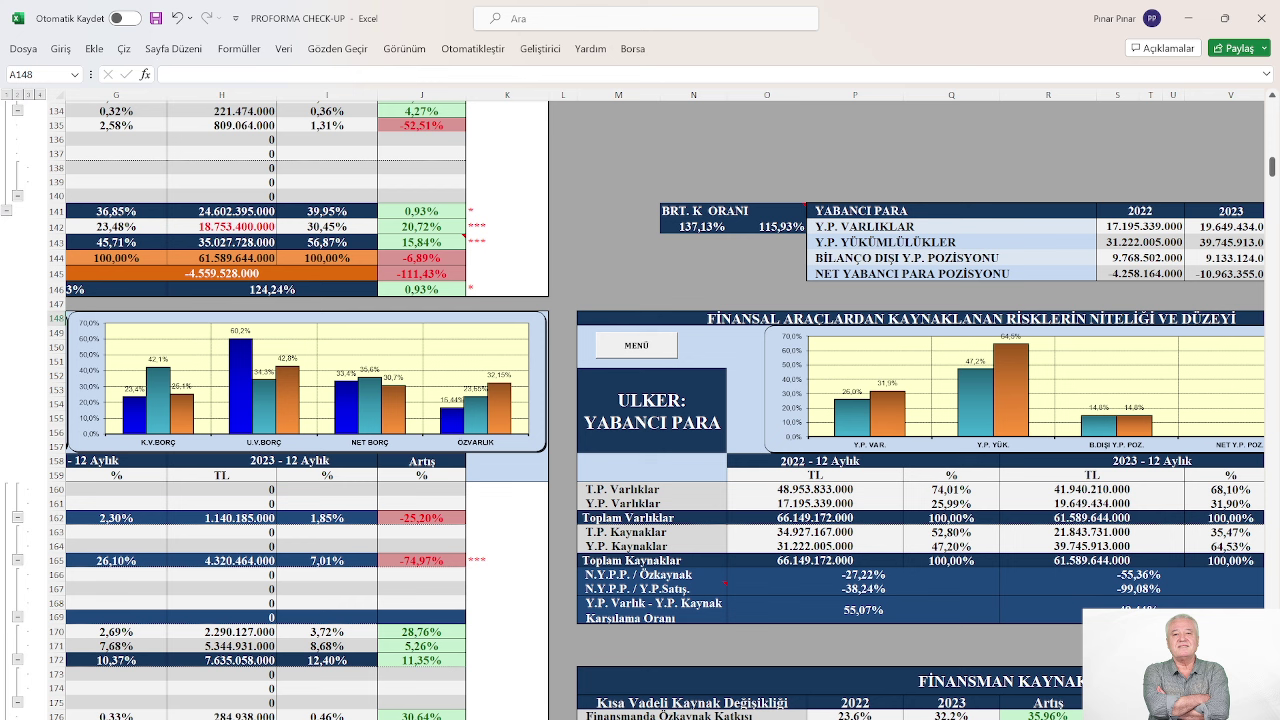
pyautogui.hscroll(3, 884, 621)
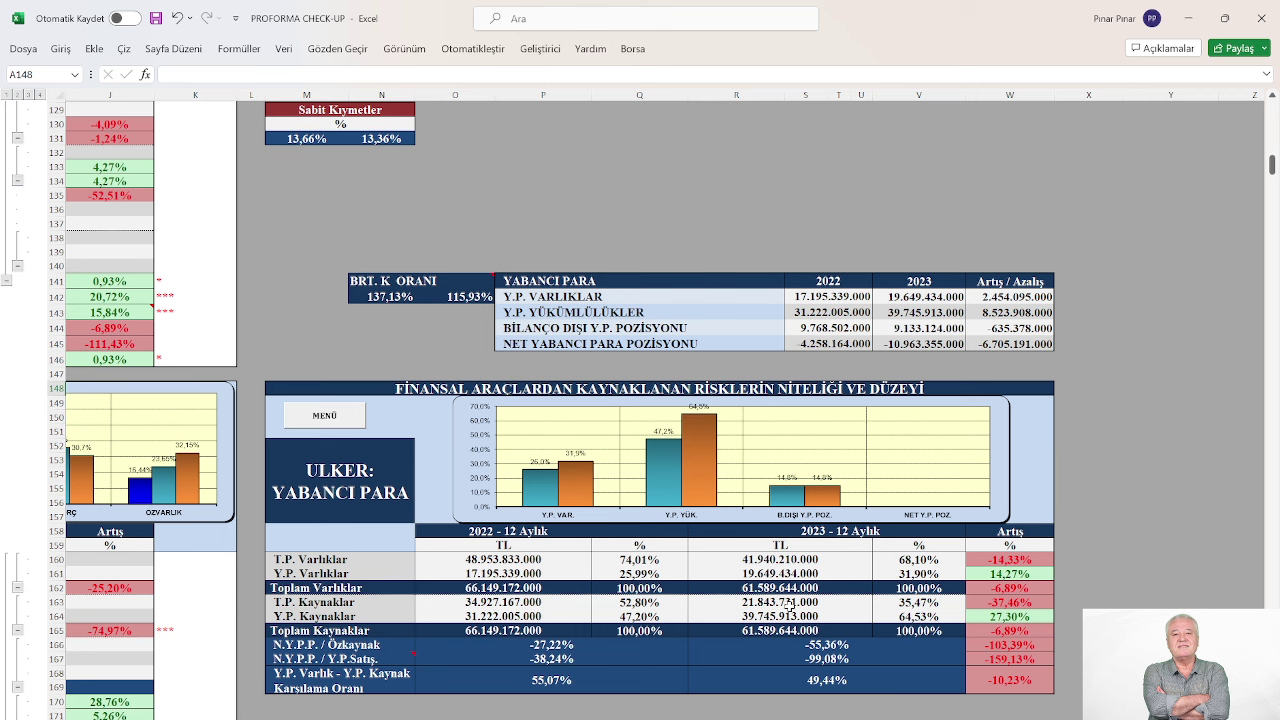
pyautogui.scroll(-2, 789, 605)
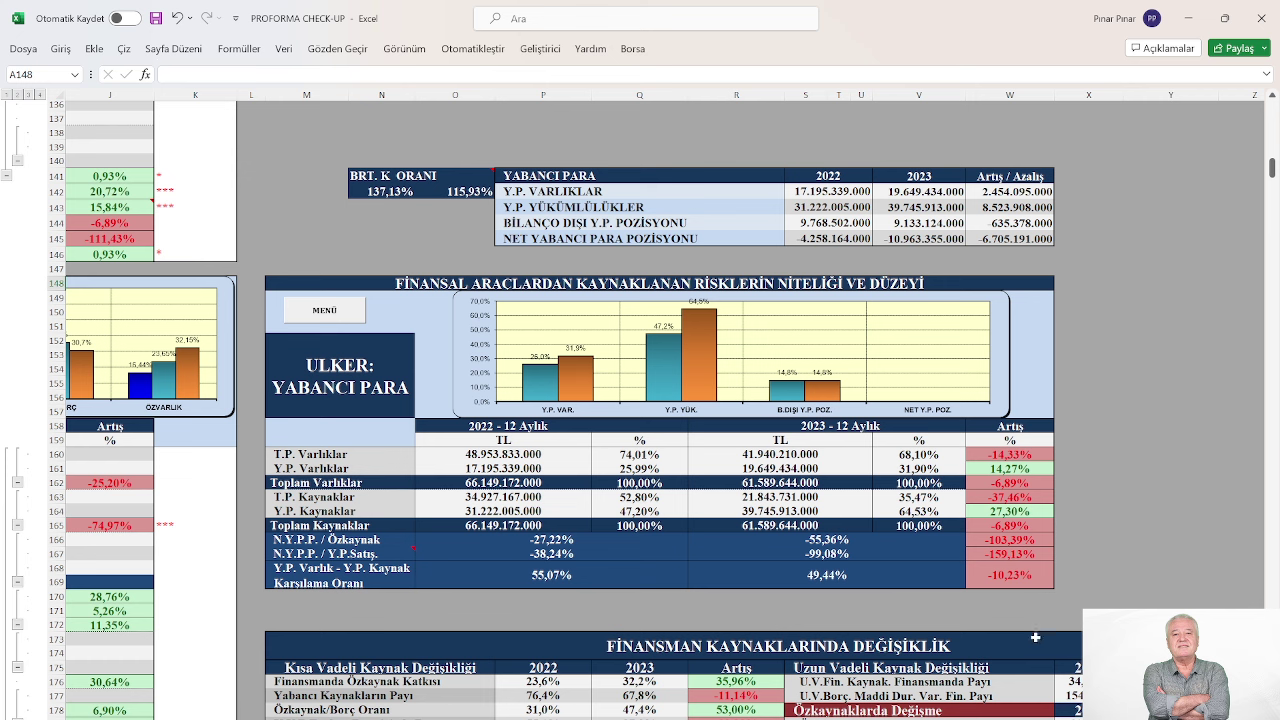
# - Read the Finansman Kaynaklarında Değişiklik table, covering short-term, long-term, equity and foreign currency structure changes
pyautogui.scroll(-4, 1040, 690)
pyautogui.scroll(-2, 643, 551)
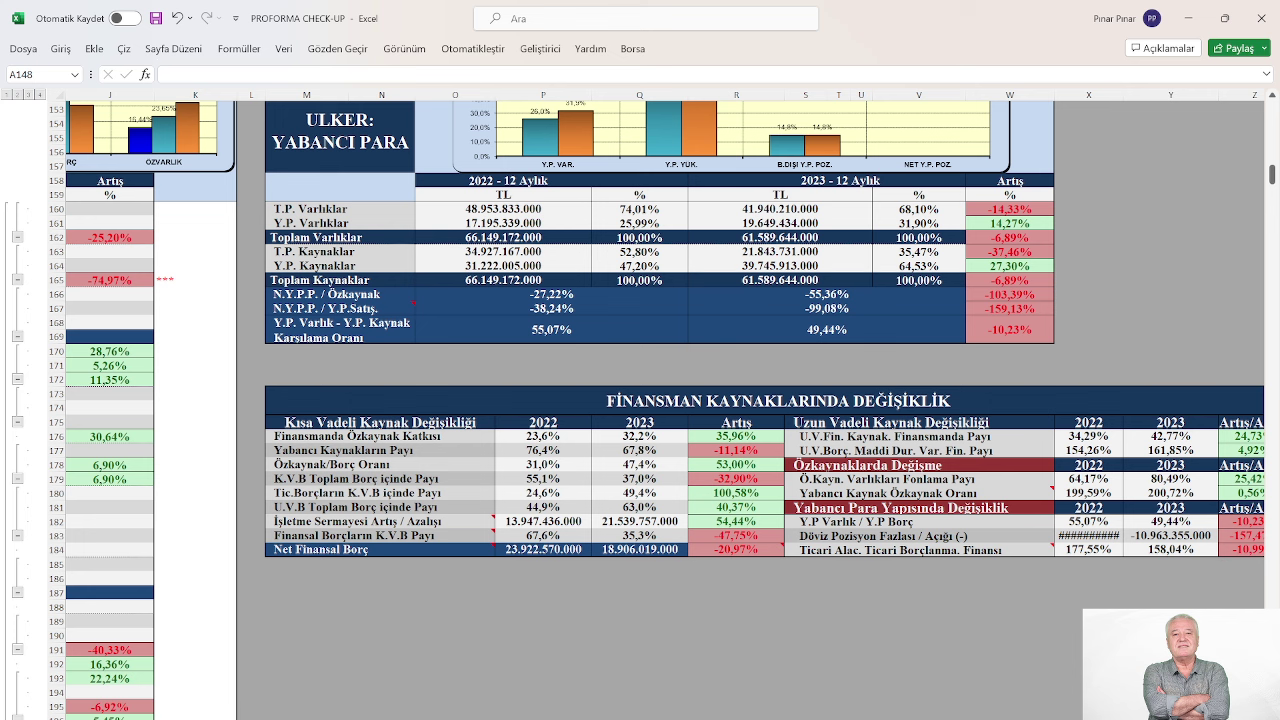
pyautogui.scroll(-2, 722, 648)
# - Go back to the debt table and continue to the Öz Sermaye section to examine its charts, including the Ö.SER.KAR bars
pyautogui.hscroll(-10, 722, 648)
pyautogui.scroll(1, 722, 648)
pyautogui.scroll(2, 722, 648)
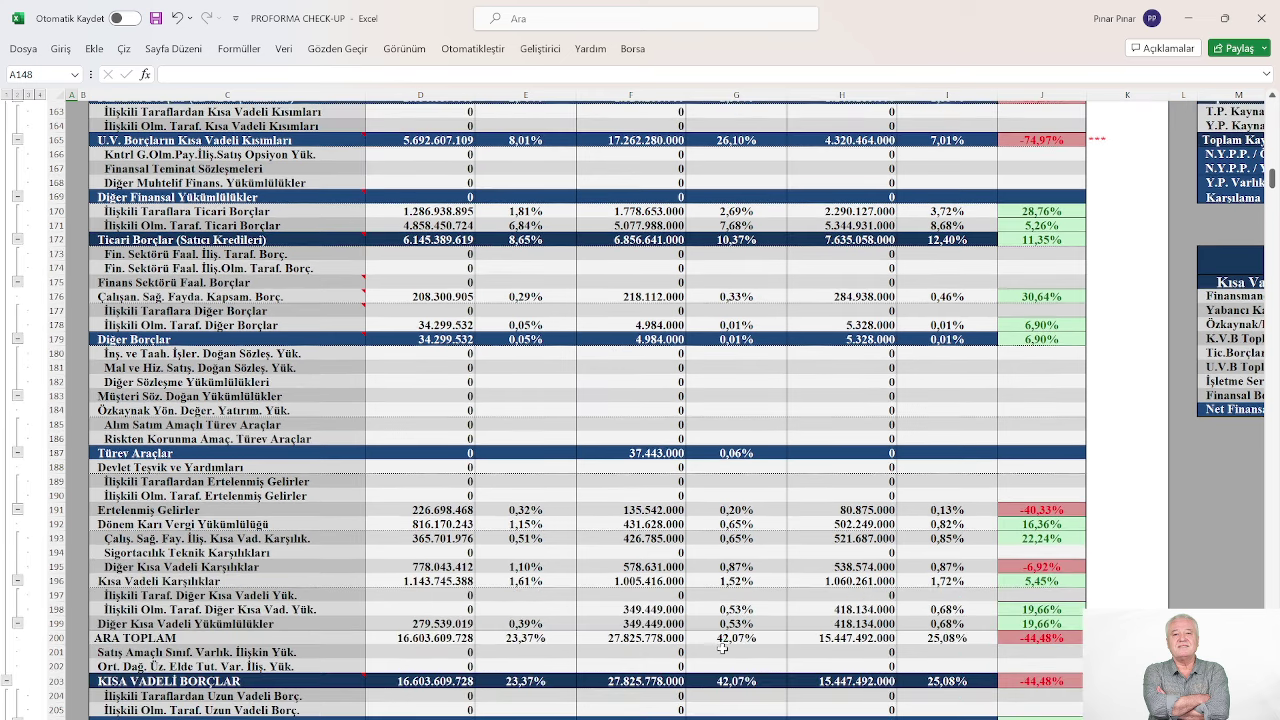
pyautogui.scroll(-20, 722, 648)
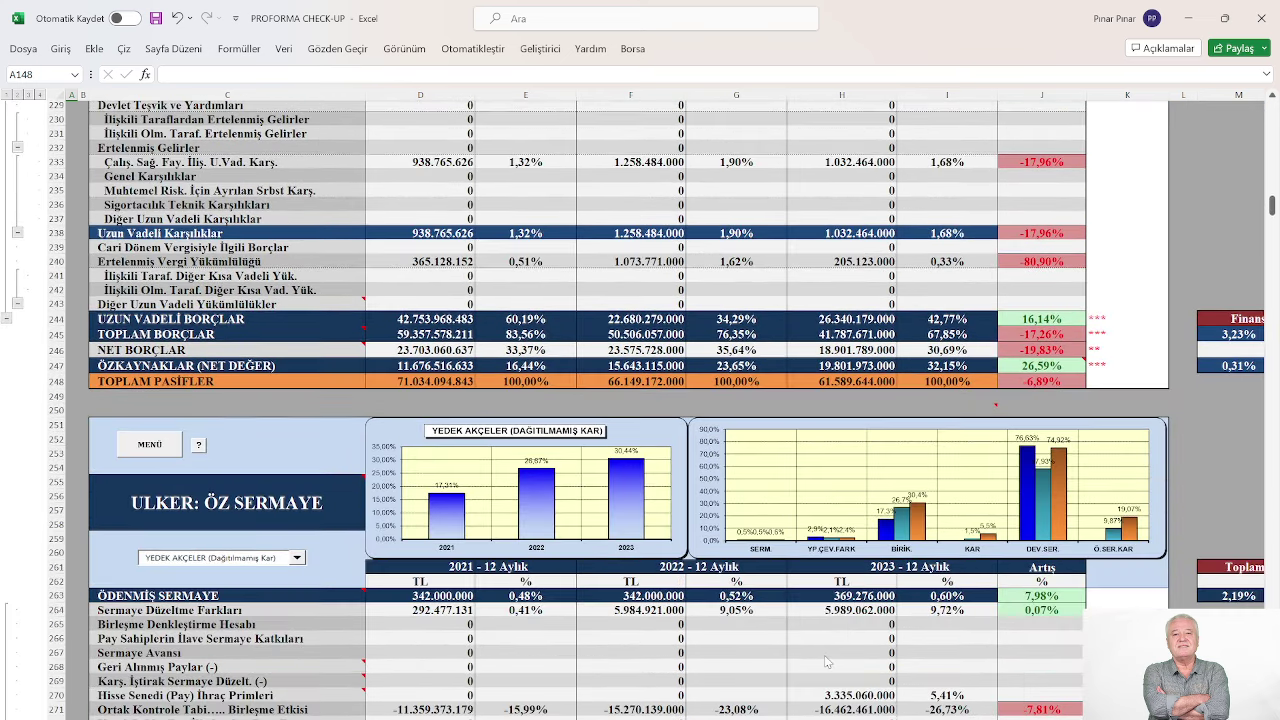
pyautogui.scroll(-3, 825, 660)
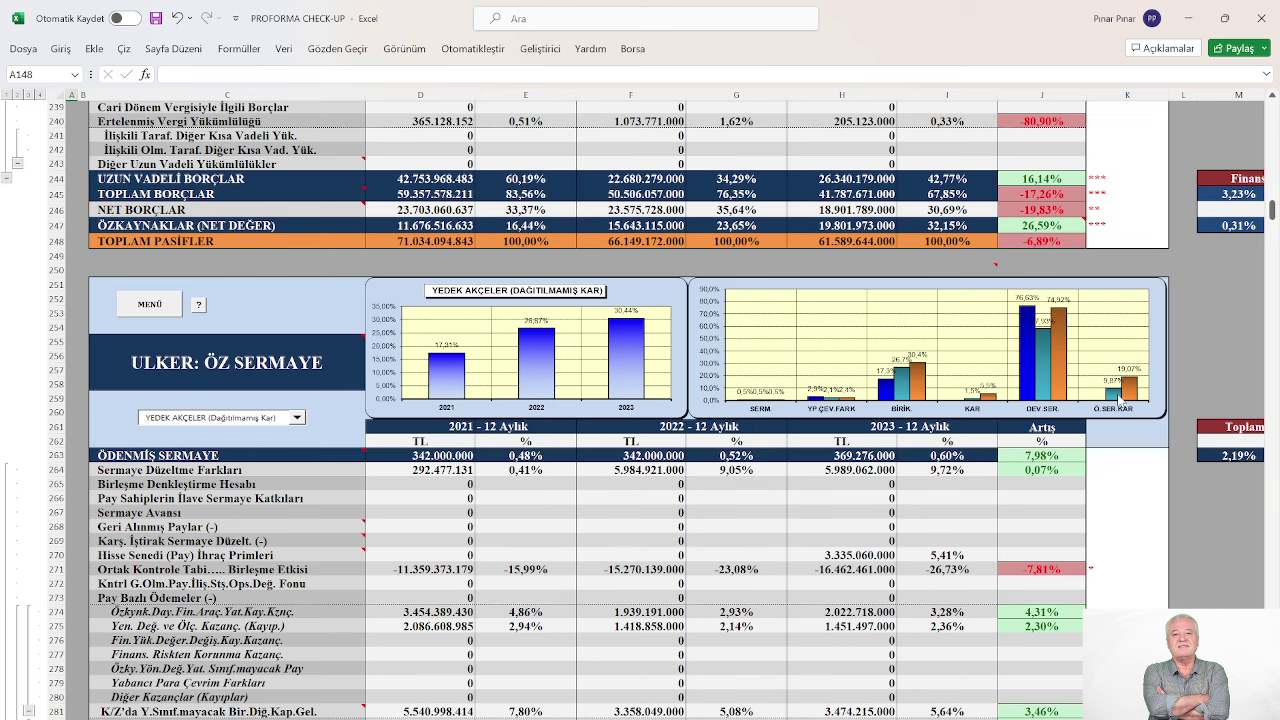
pyautogui.moveTo(1110, 398)
# - Review the equity rows down to Toplam Öz Kaynaklar and compare them with the adjacent Toplam Özkaynak percentages
pyautogui.scroll(-10, 1068, 538)
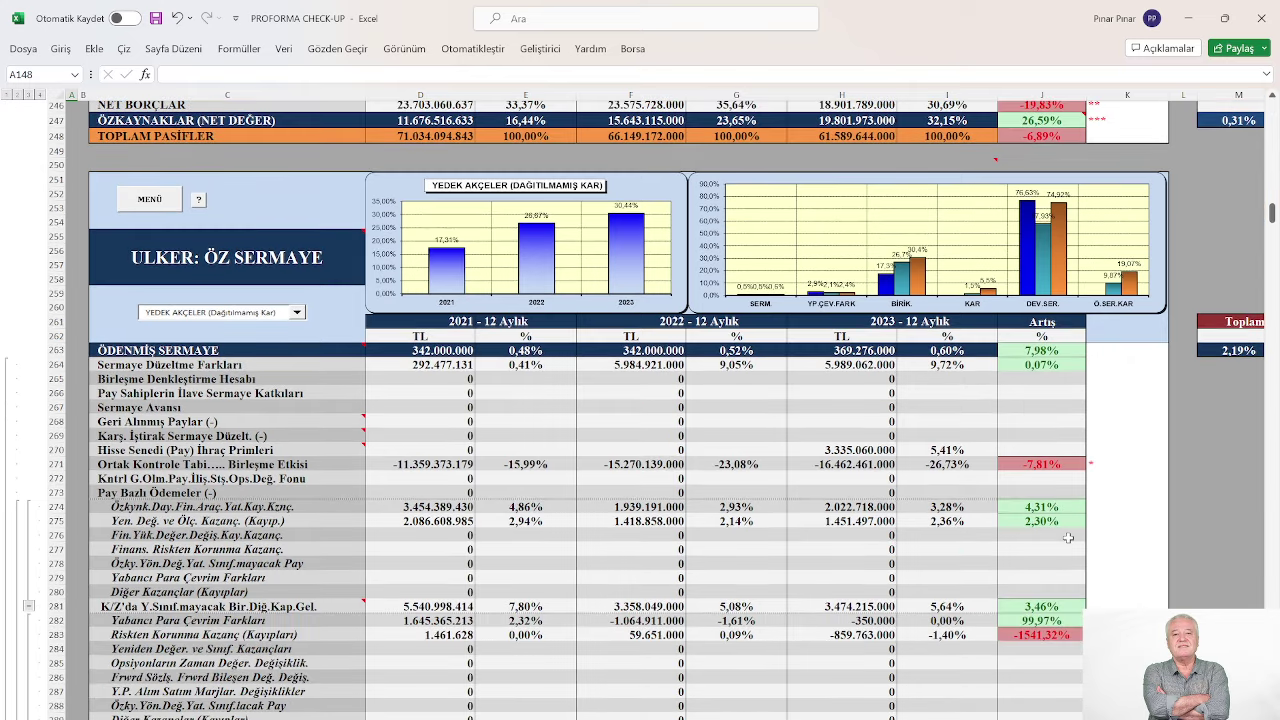
pyautogui.scroll(-2, 1068, 540)
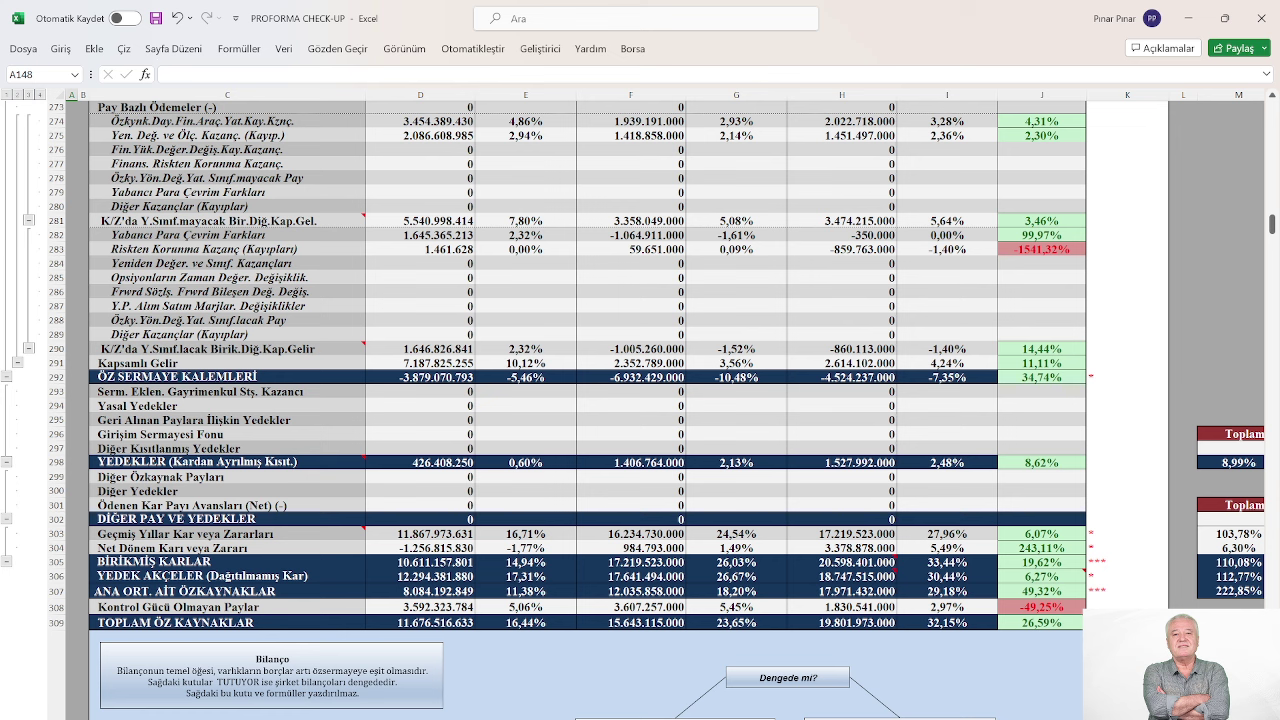
pyautogui.hscroll(5, 967, 682)
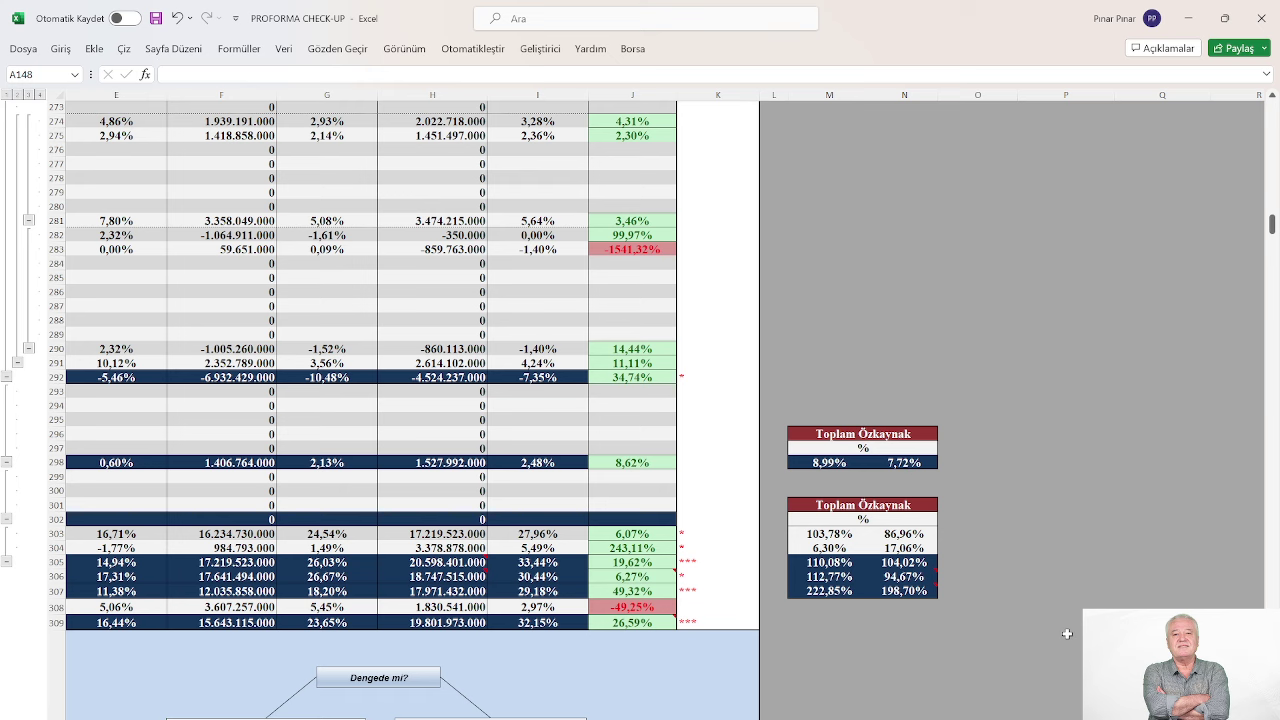
pyautogui.scroll(2, 1067, 633)
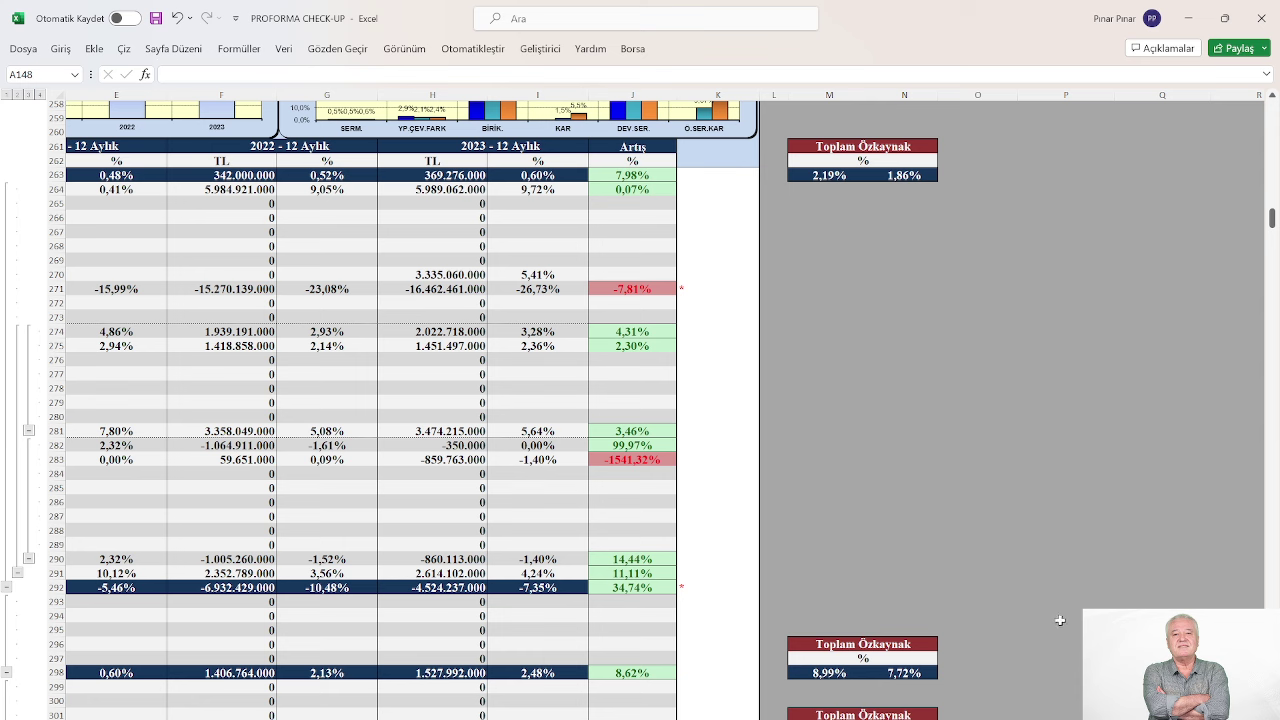
pyautogui.scroll(-5, 1060, 622)
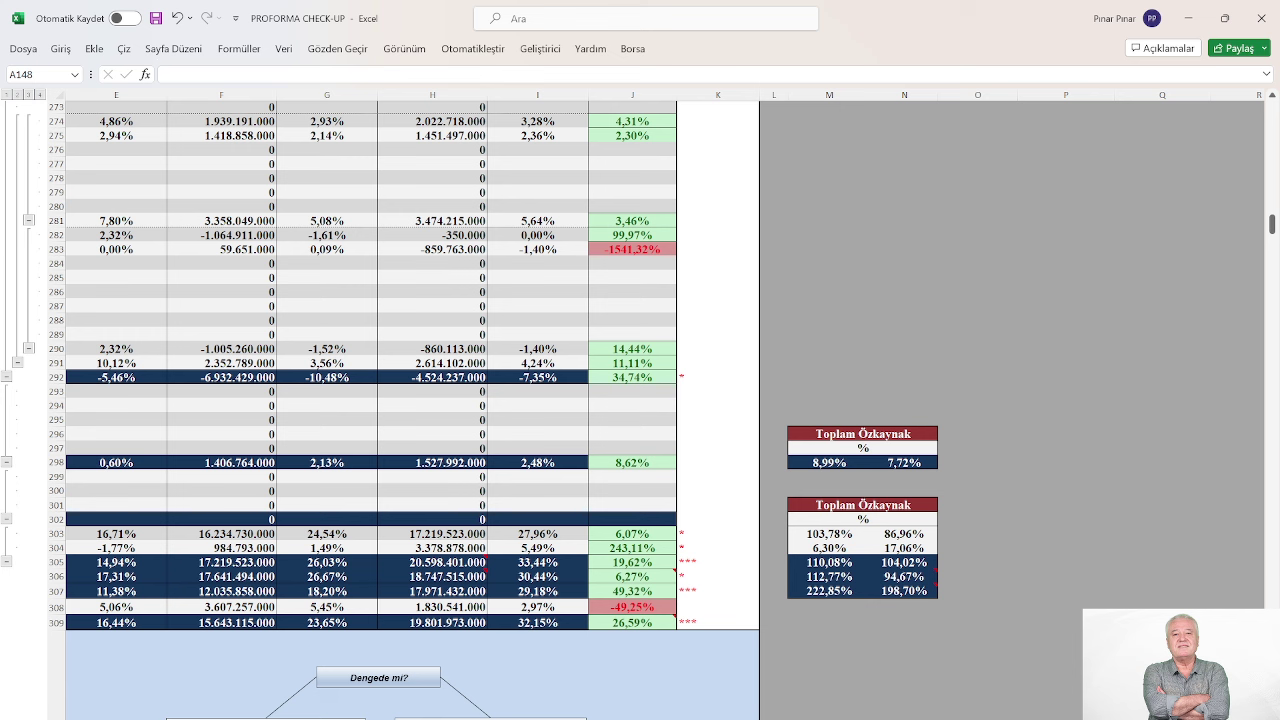
pyautogui.hscroll(-3, 640, 400)
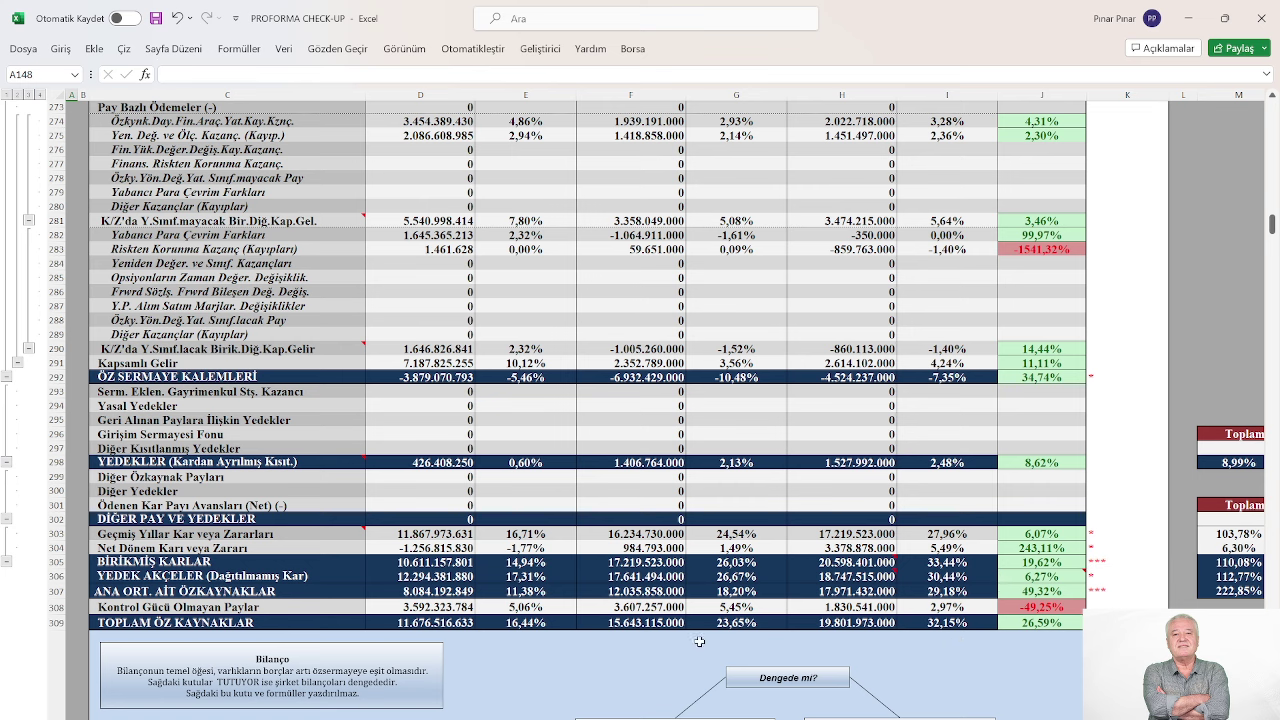
# - Return to the main menu from the head of the Öz Sermaye section and open the Ortak Karlılığının Oluşumu analysis
pyautogui.scroll(3, 120, 566)
pyautogui.scroll(5, 118, 566)
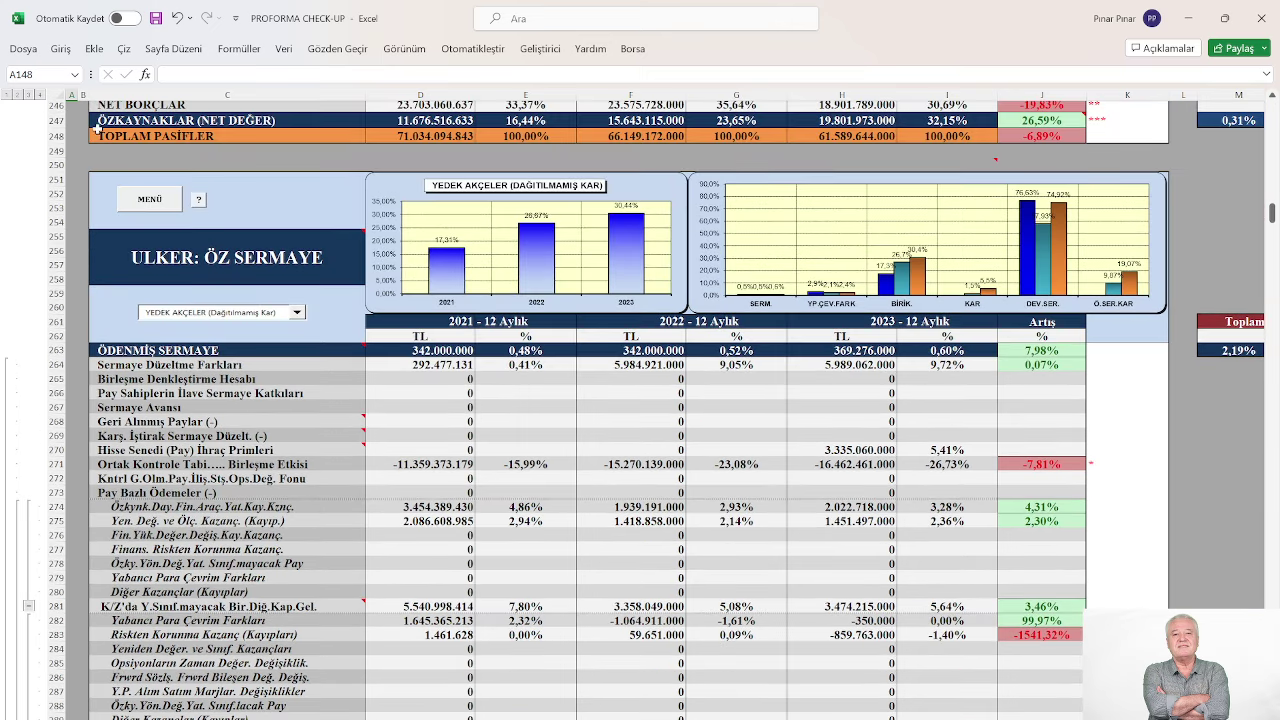
pyautogui.click(142, 200)
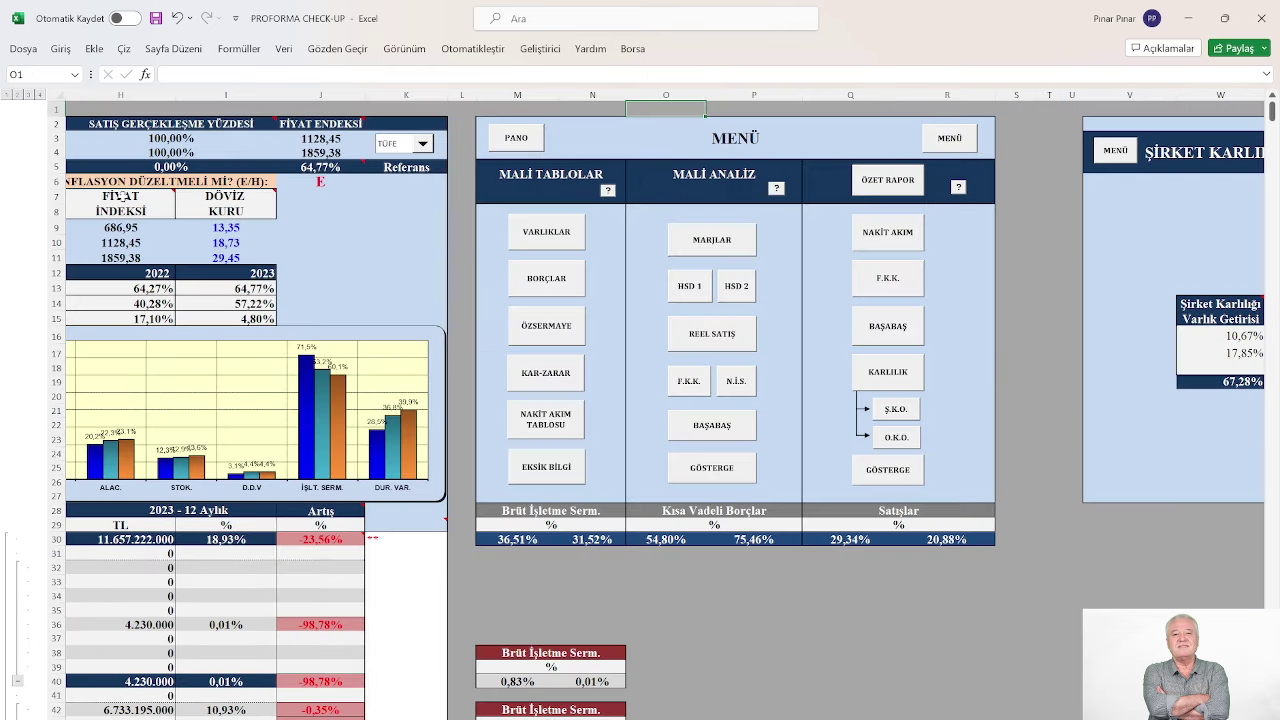
pyautogui.click(905, 437)
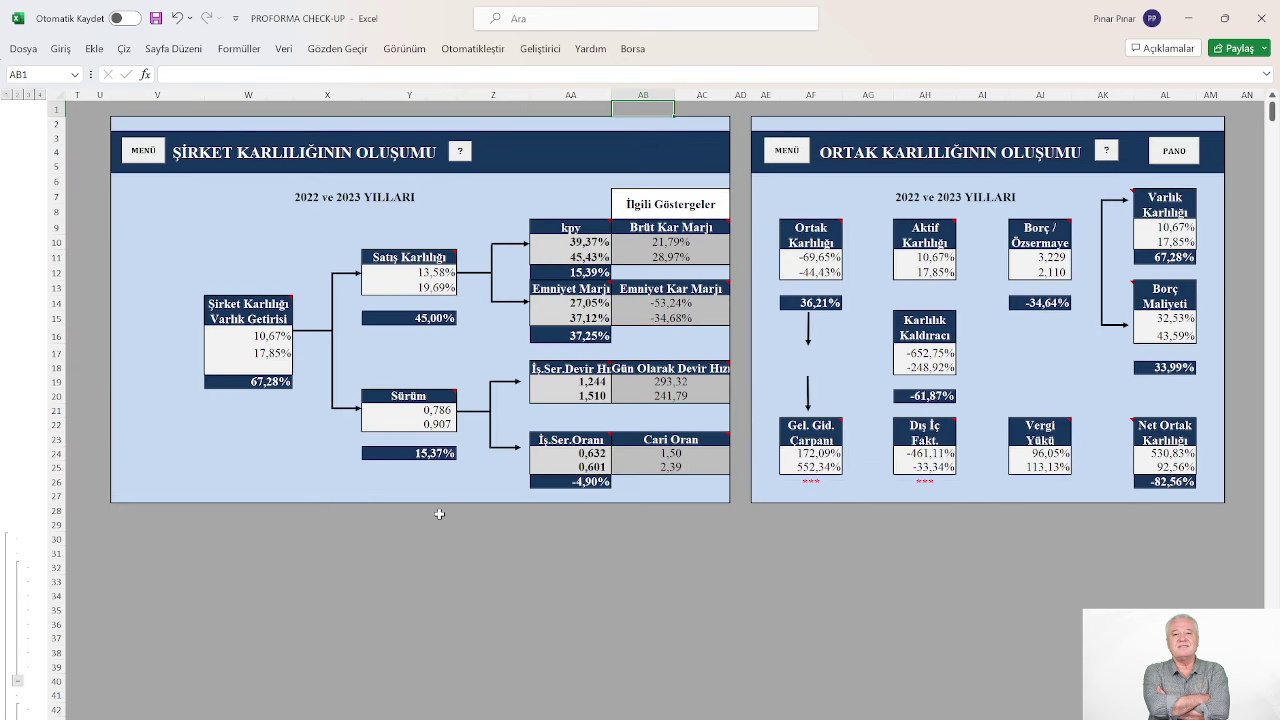